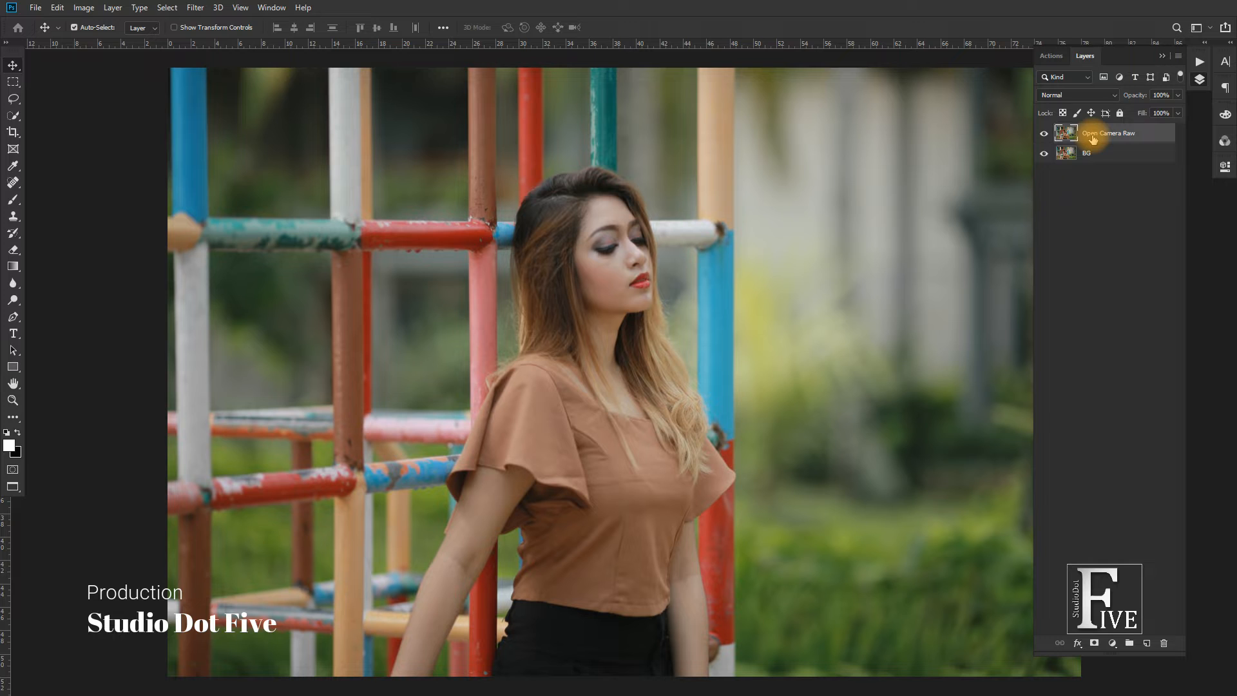
- Open the Camera Raw Filter for the upper photo layer and set the white balance Temperature to +1
{"action": "left_click", "coordinate": [1199, 80]}
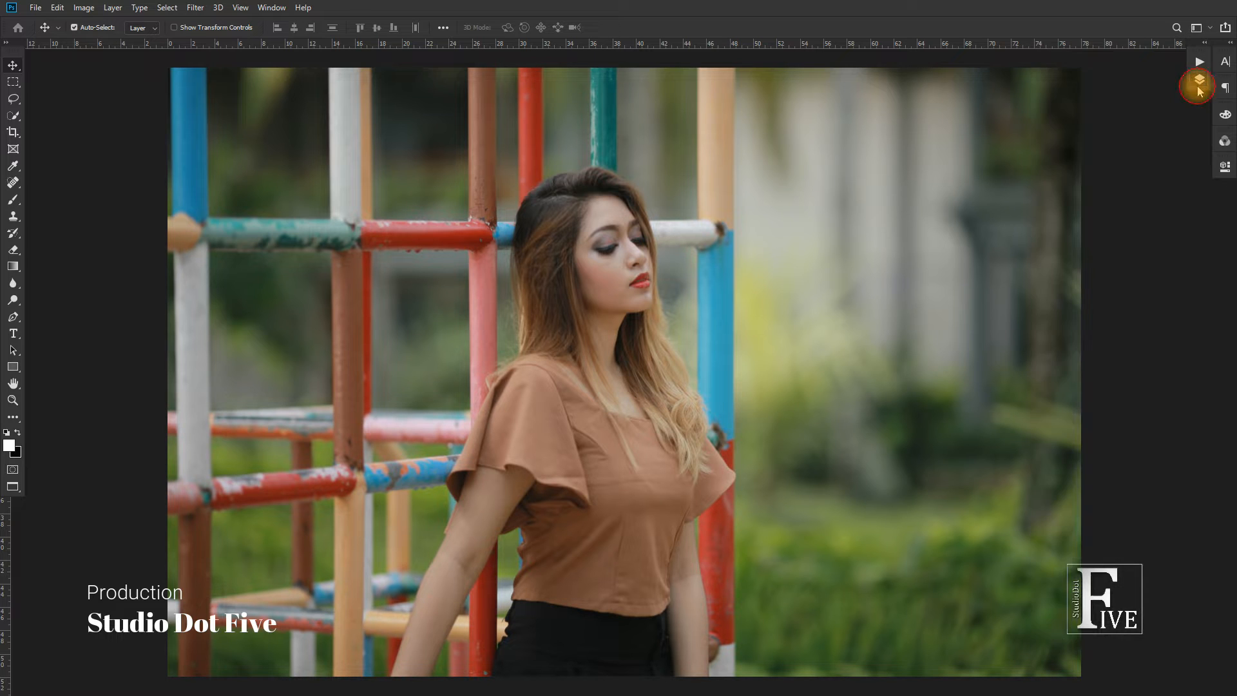
{"action": "left_click", "coordinate": [196, 8]}
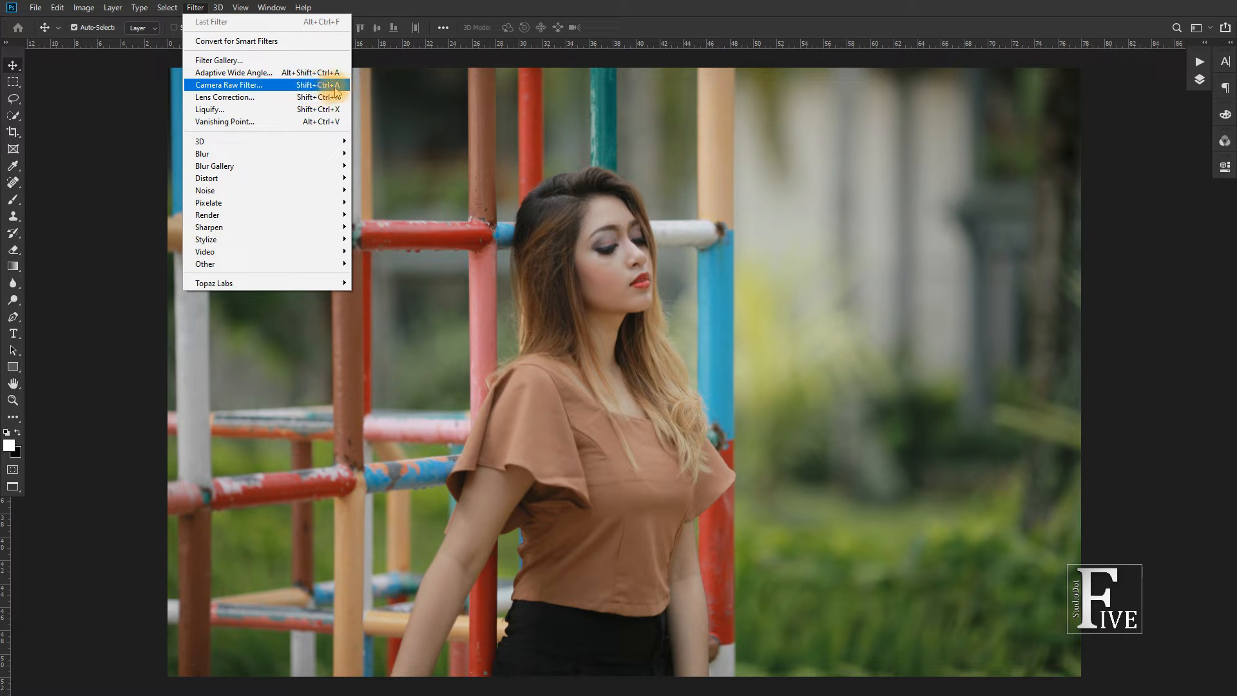
{"action": "left_click", "coordinate": [281, 89]}
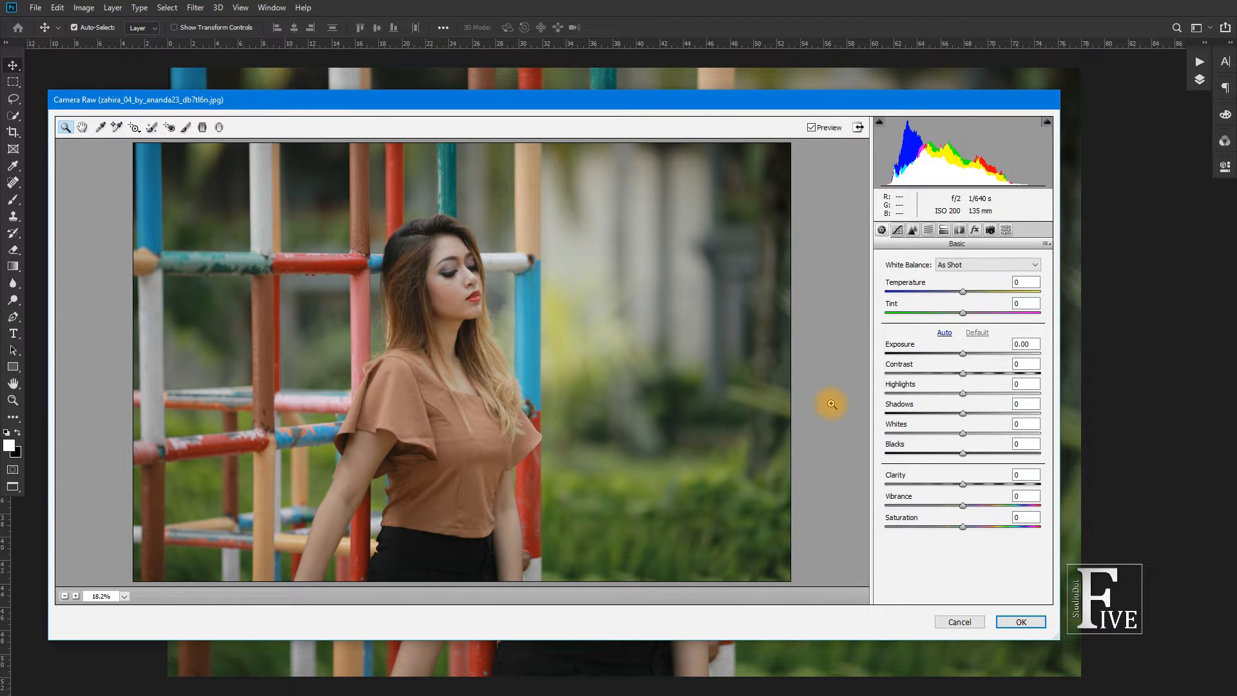
{"action": "left_click_drag", "start_coordinate": [953, 286], "coordinate": [1027, 283]}
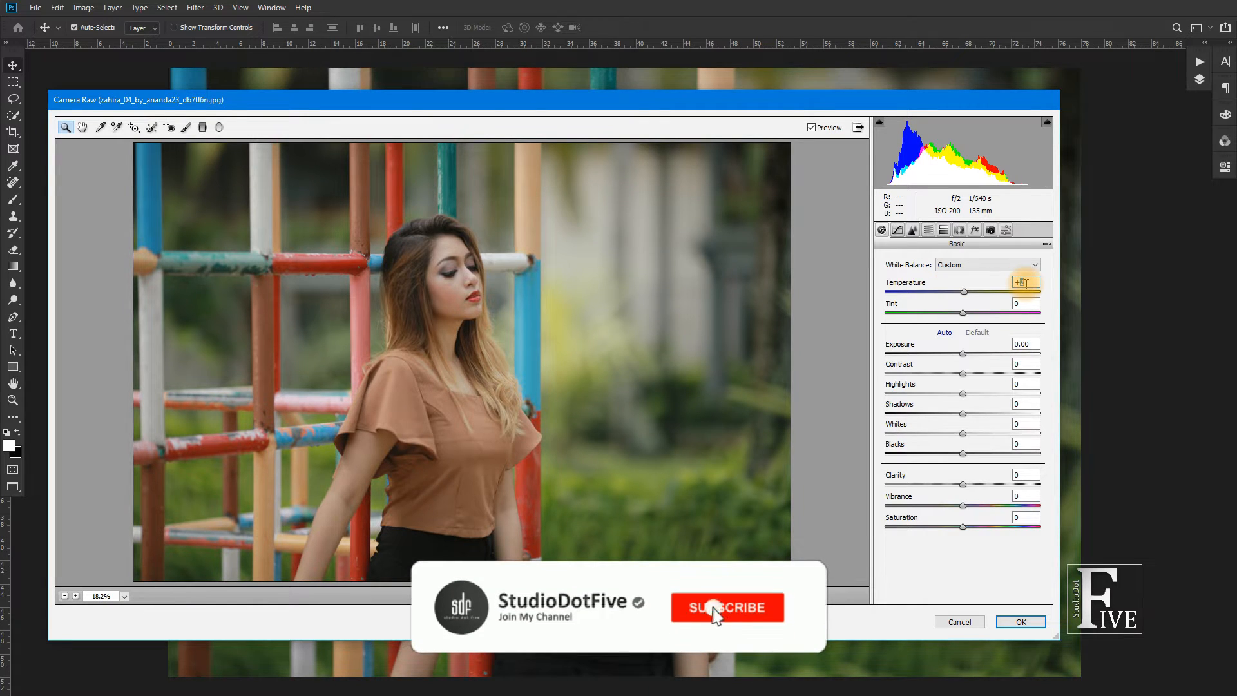
{"action": "type", "text": "1"}
- Set the basic tone values to Exposure +0.10, Contrast +14 and Highlights -76
{"action": "left_click_drag", "start_coordinate": [916, 346], "coordinate": [919, 349]}
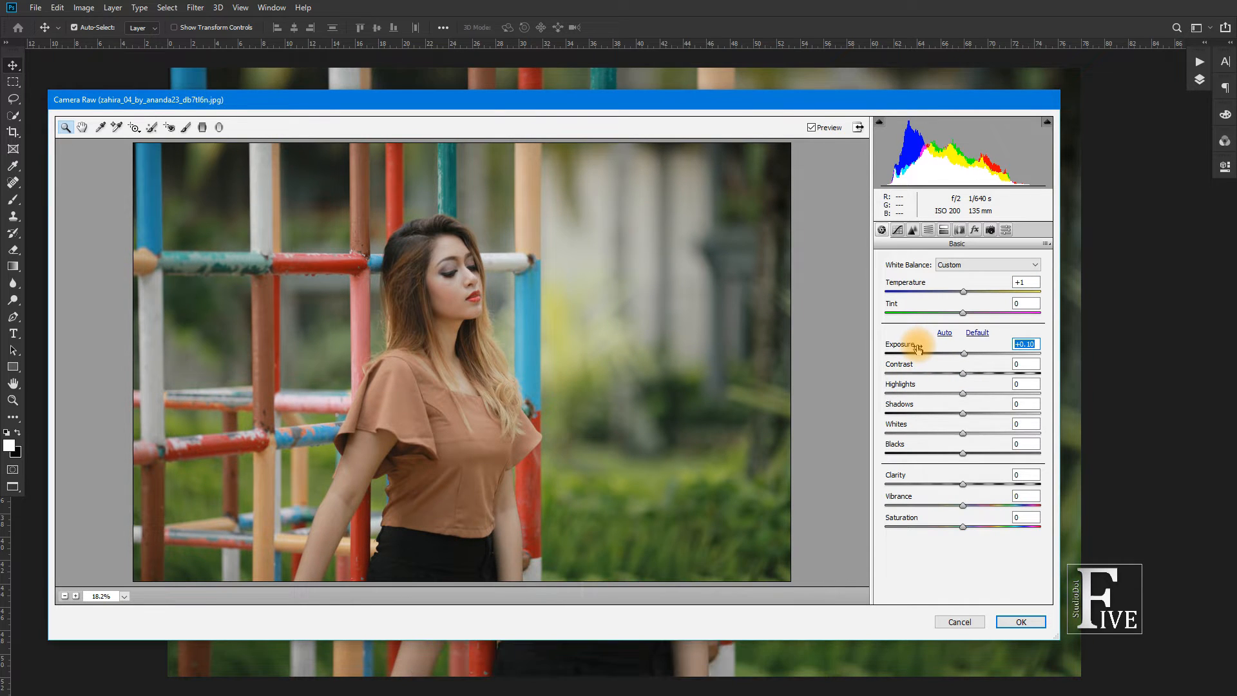
{"action": "left_click_drag", "start_coordinate": [914, 366], "coordinate": [868, 386]}
{"action": "left_click", "coordinate": [916, 386]}
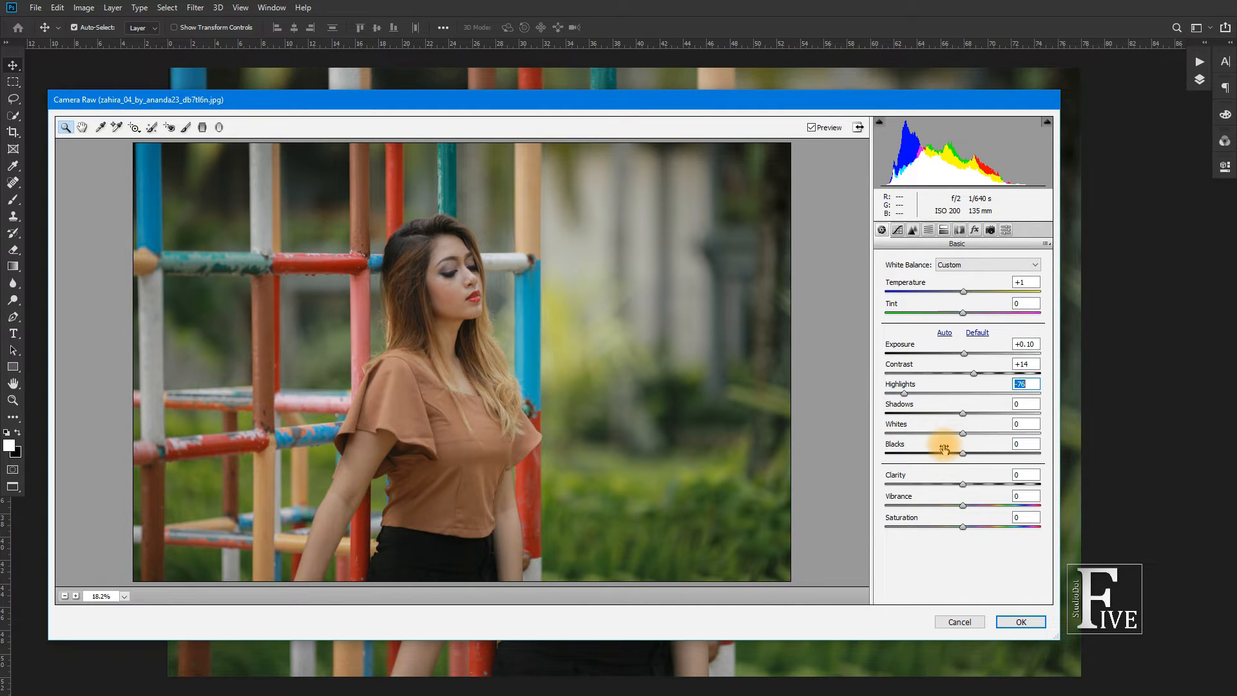
- Lower Blacks to -35 and Vibrance to -23 in the basic adjustments
{"action": "left_click_drag", "start_coordinate": [944, 449], "coordinate": [922, 451]}
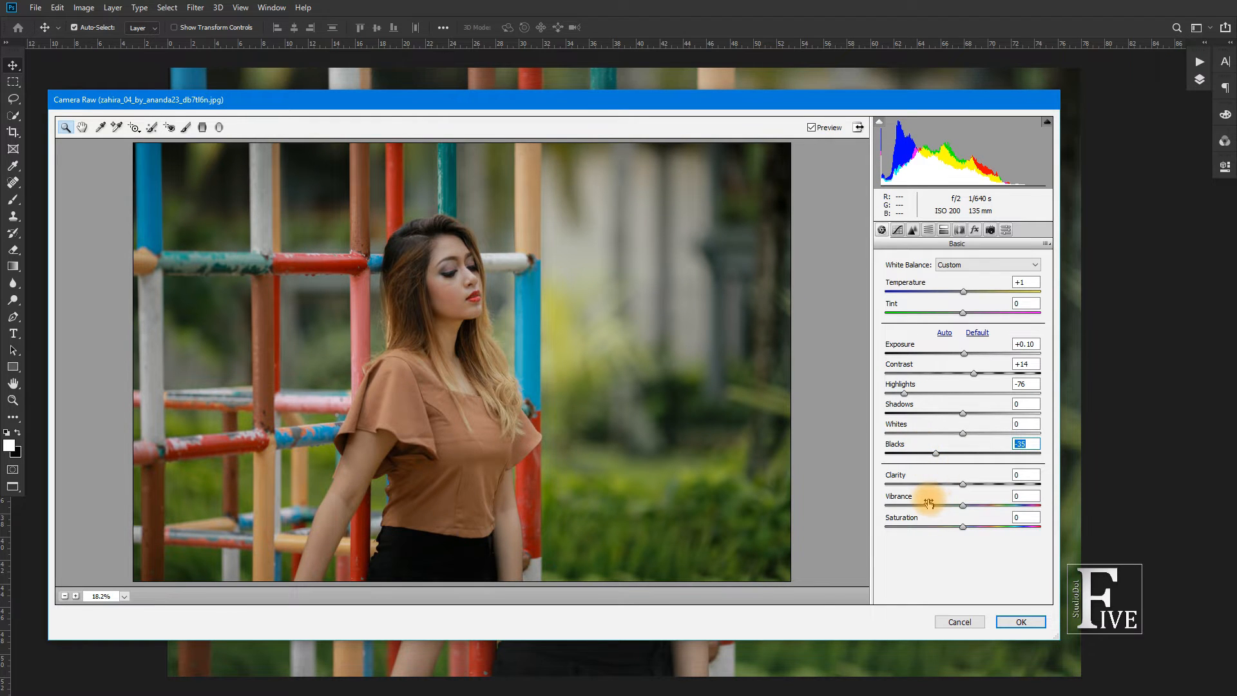
{"action": "left_click_drag", "start_coordinate": [946, 498], "coordinate": [933, 498]}
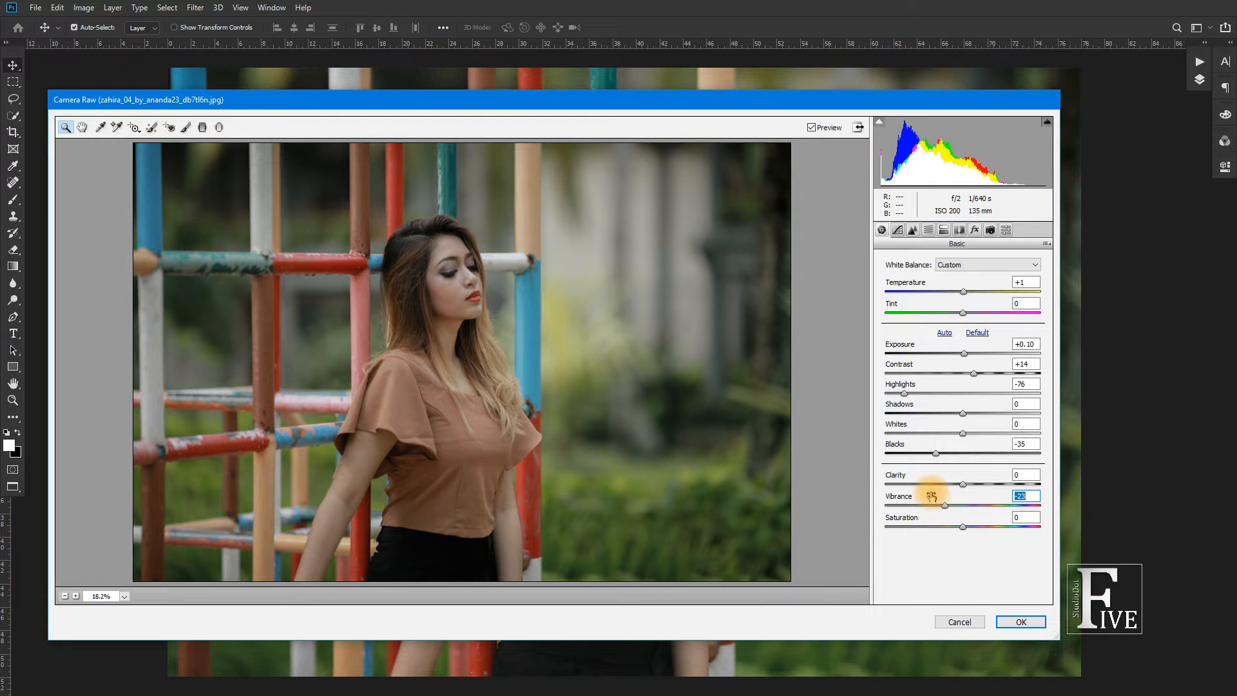
{"action": "left_click", "coordinate": [1034, 344]}
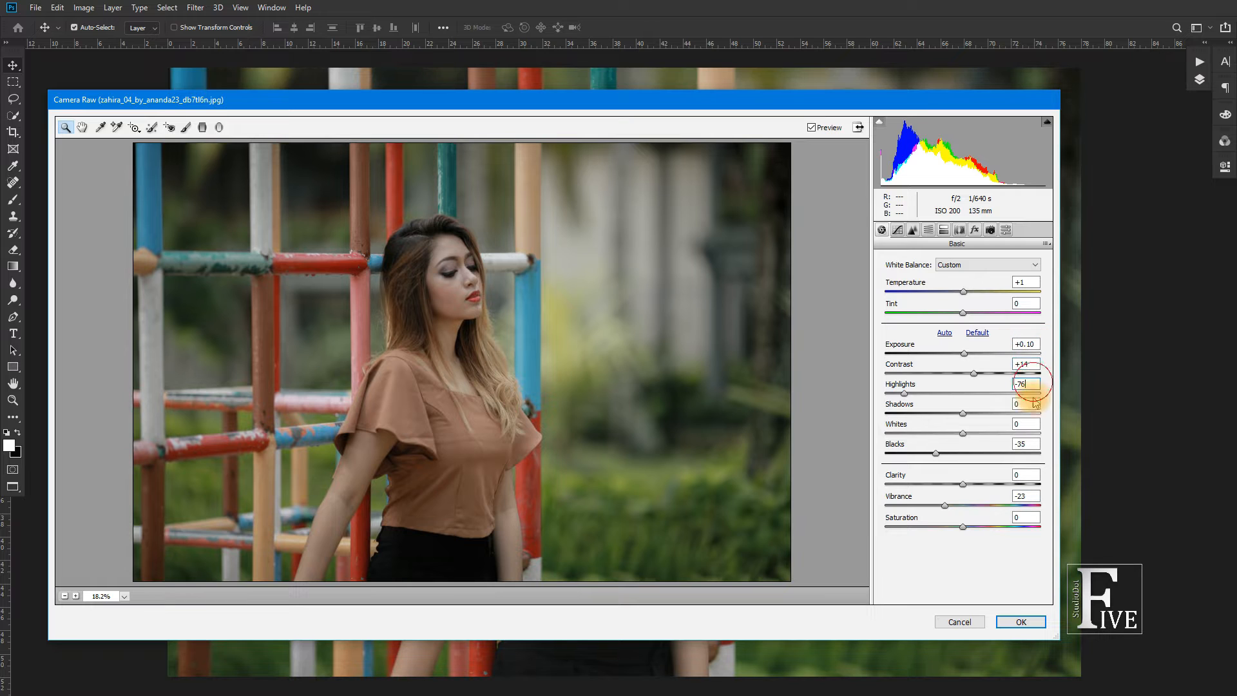
{"action": "left_click", "coordinate": [1032, 444]}
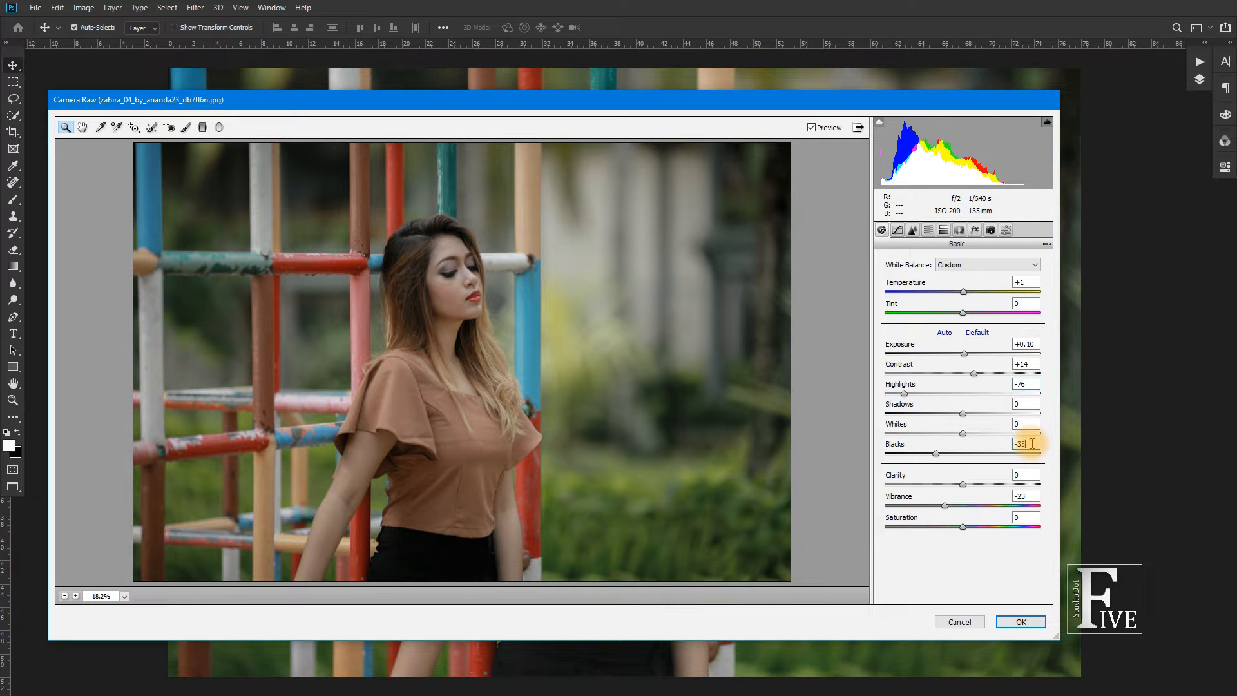
- Raise the black end point of the RGB point tone curve to Input 2, Output 29
{"action": "left_click", "coordinate": [898, 230]}
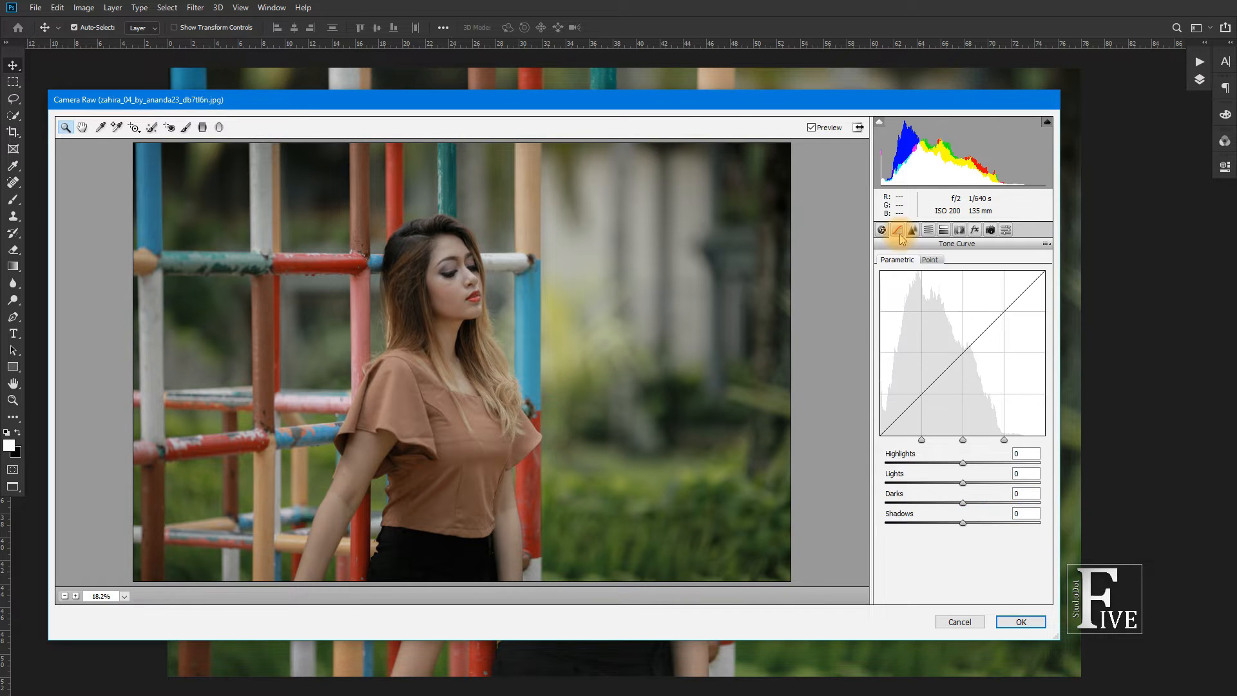
{"action": "left_click", "coordinate": [931, 261]}
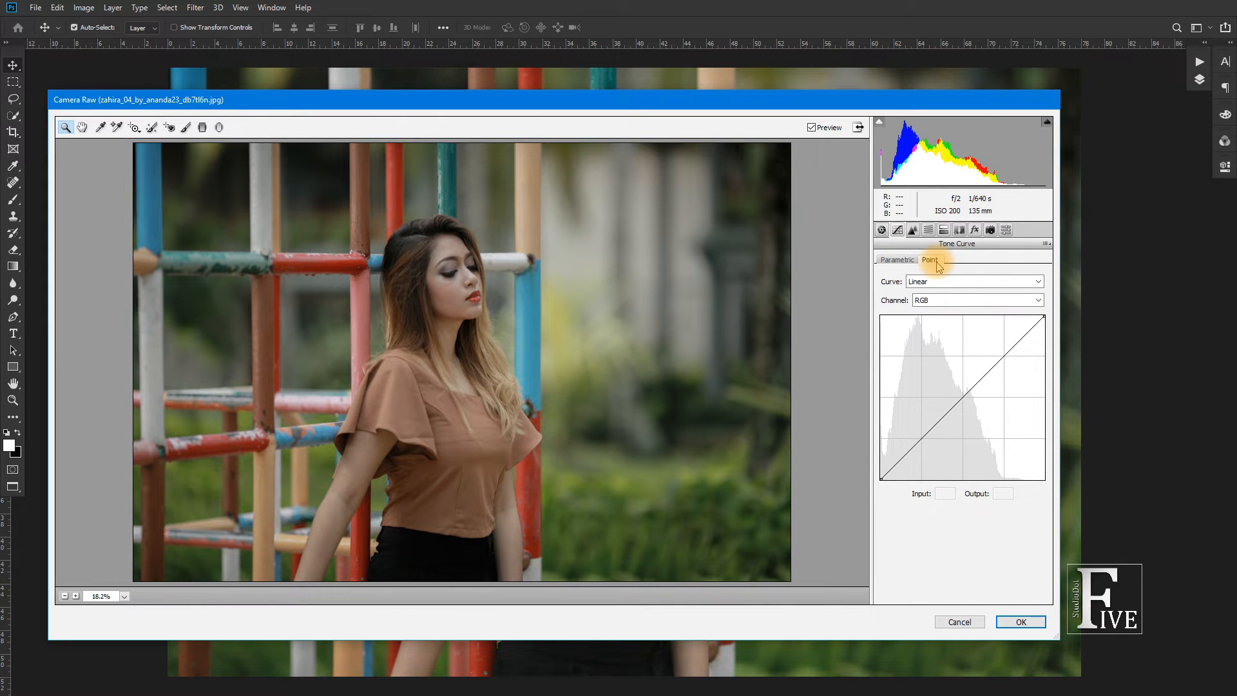
{"action": "left_click", "coordinate": [880, 479]}
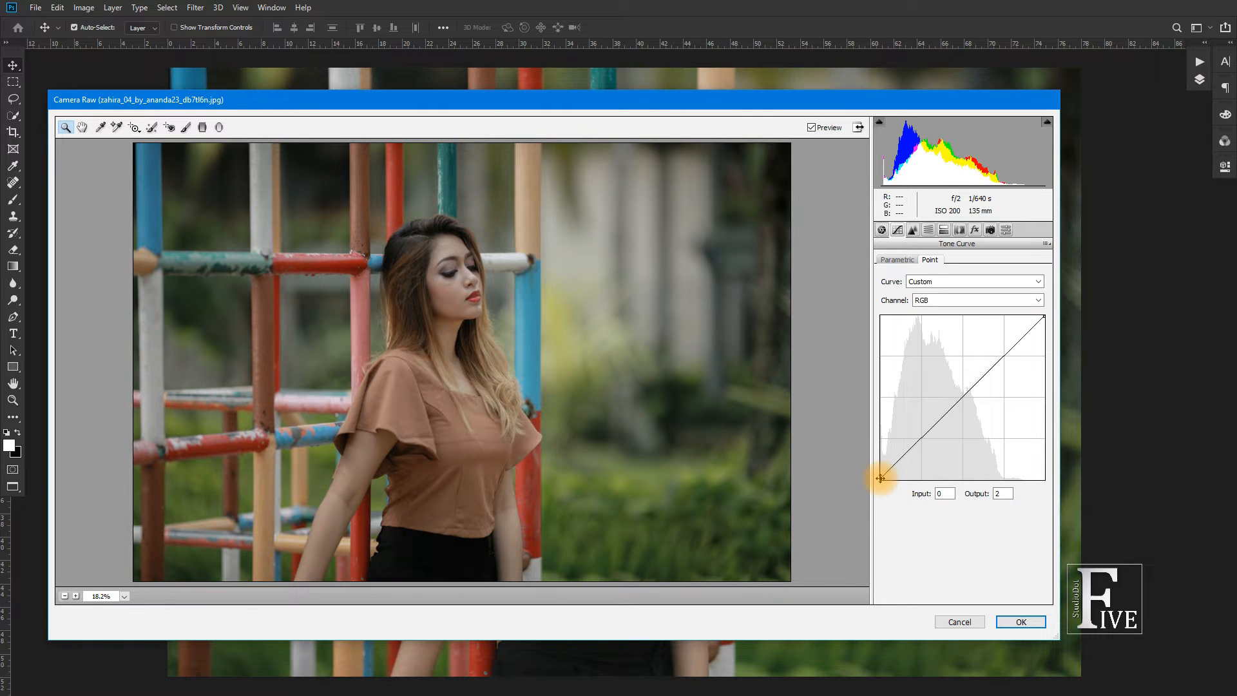
{"action": "left_click_drag", "start_coordinate": [881, 478], "coordinate": [881, 463]}
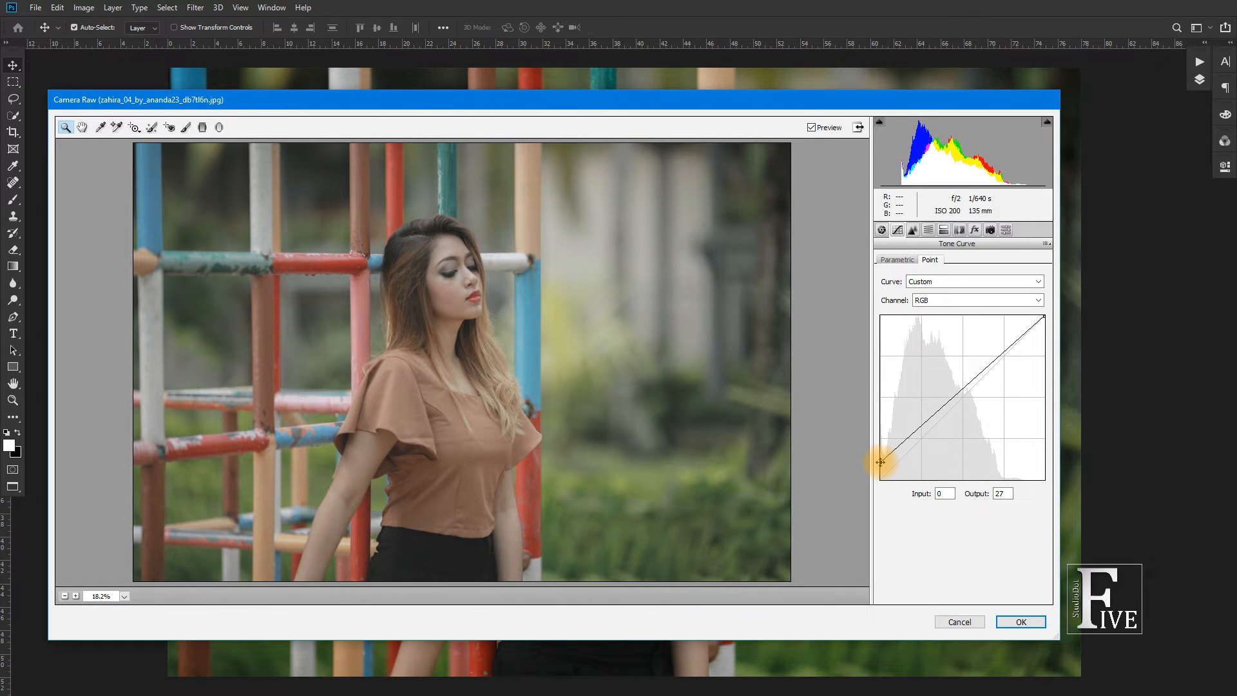
{"action": "left_click_drag", "start_coordinate": [880, 462], "coordinate": [881, 460]}
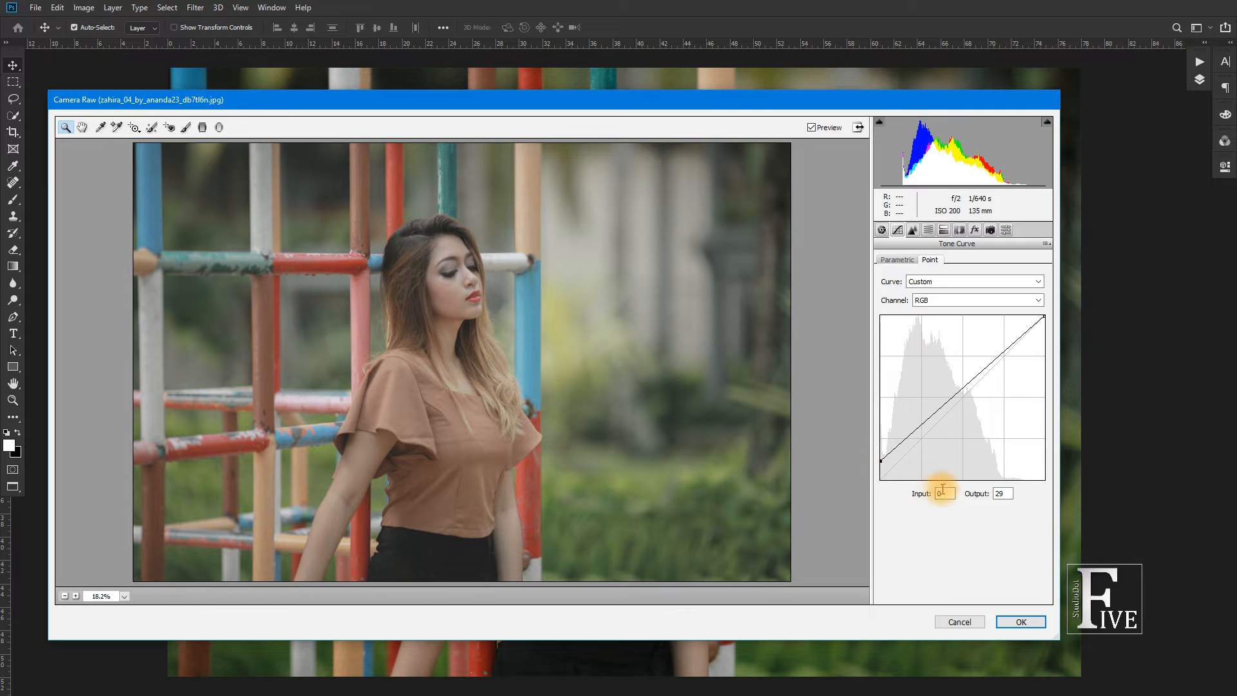
{"action": "left_click_drag", "start_coordinate": [943, 489], "coordinate": [933, 498]}
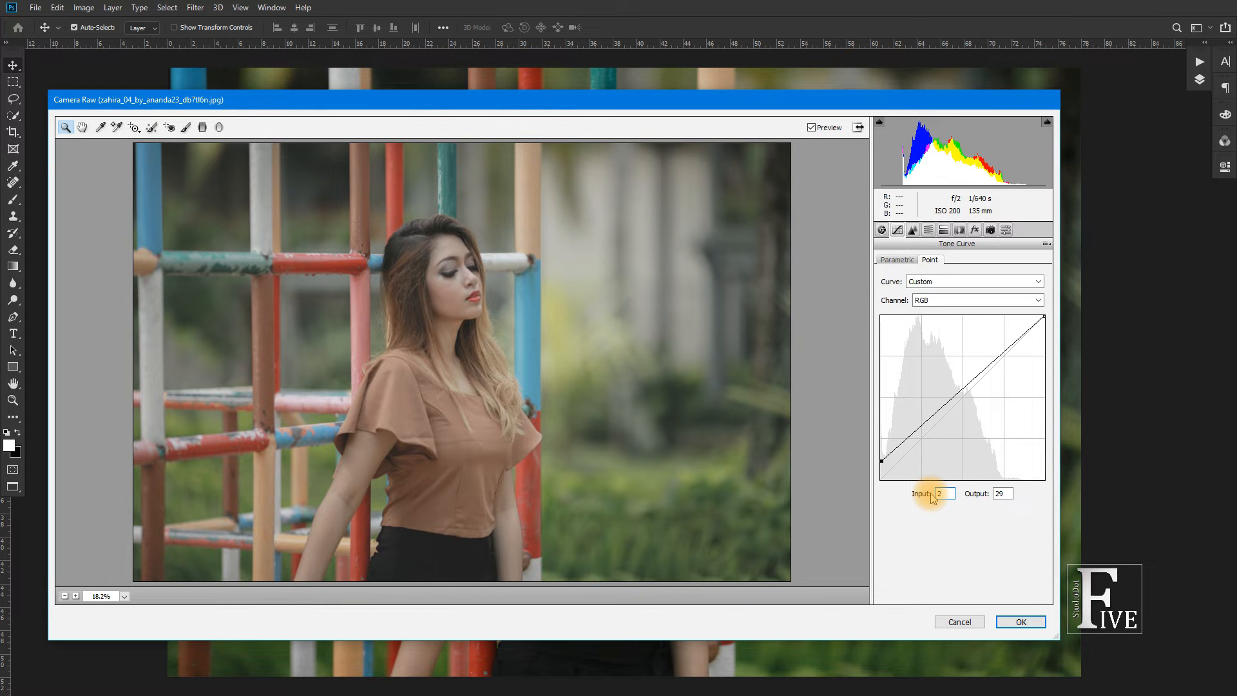
- Add a shadow point to the RGB tone curve at Input 60, Output 53
{"action": "left_click", "coordinate": [908, 439]}
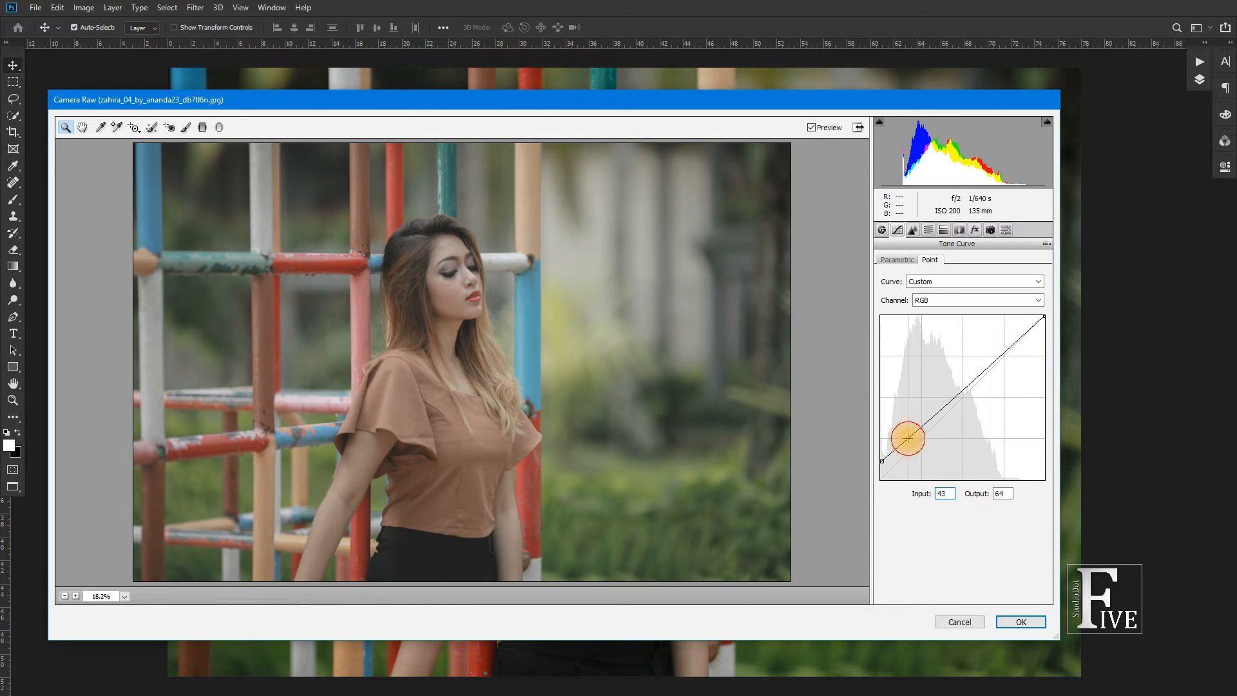
{"action": "left_click_drag", "start_coordinate": [908, 438], "coordinate": [919, 448]}
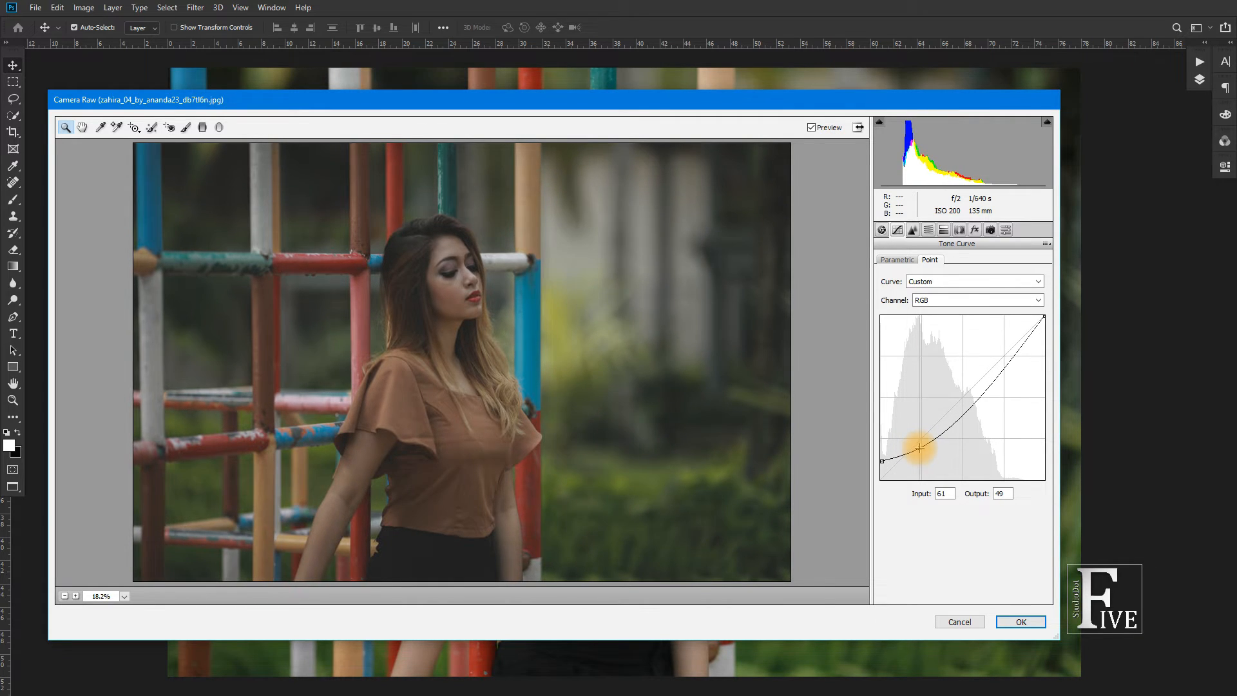
{"action": "left_click", "coordinate": [947, 494]}
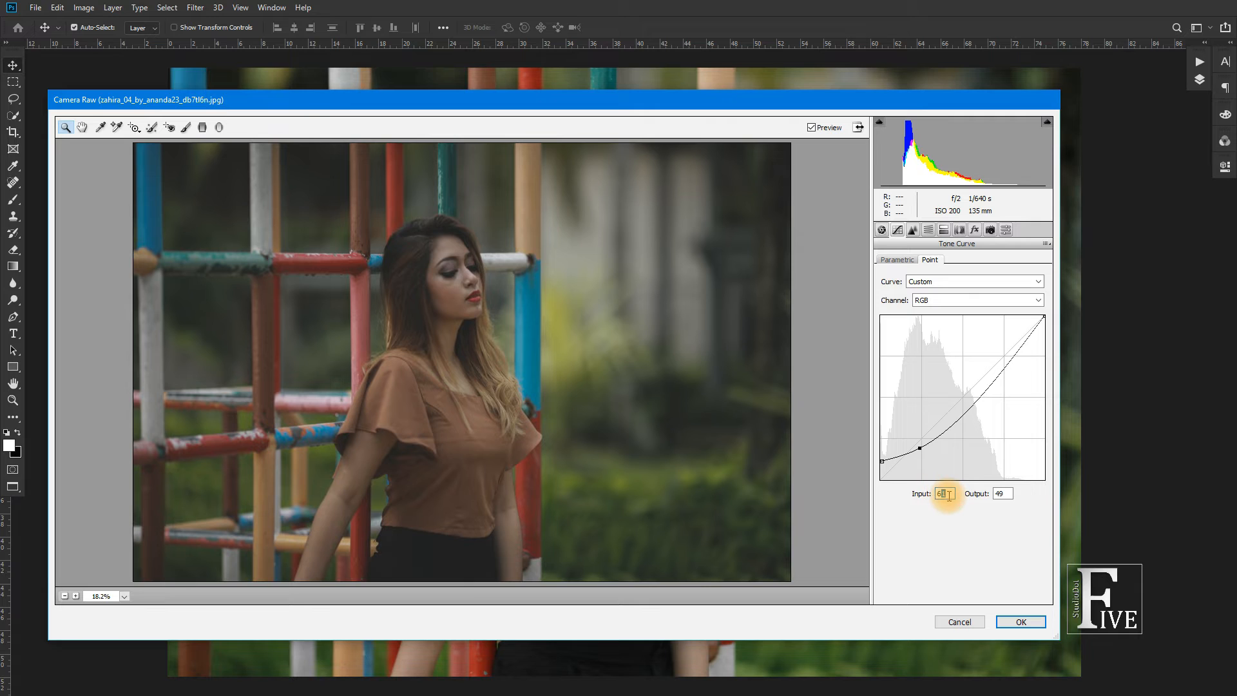
{"action": "type", "text": "0"}
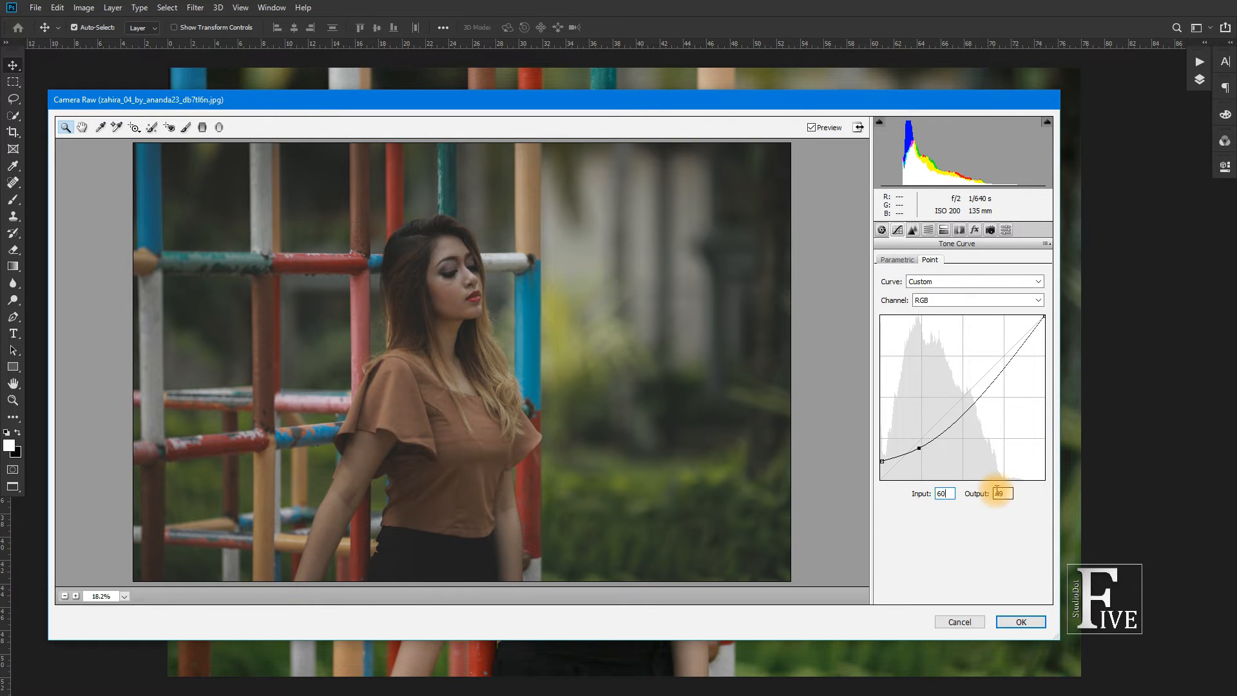
{"action": "mouse_move", "coordinate": [1000, 496]}
{"action": "left_mouse_down"}
{"action": "mouse_move", "coordinate": [989, 497]}
{"action": "mouse_move", "coordinate": [1010, 495]}
{"action": "left_mouse_up"}
{"action": "type", "text": "53"}
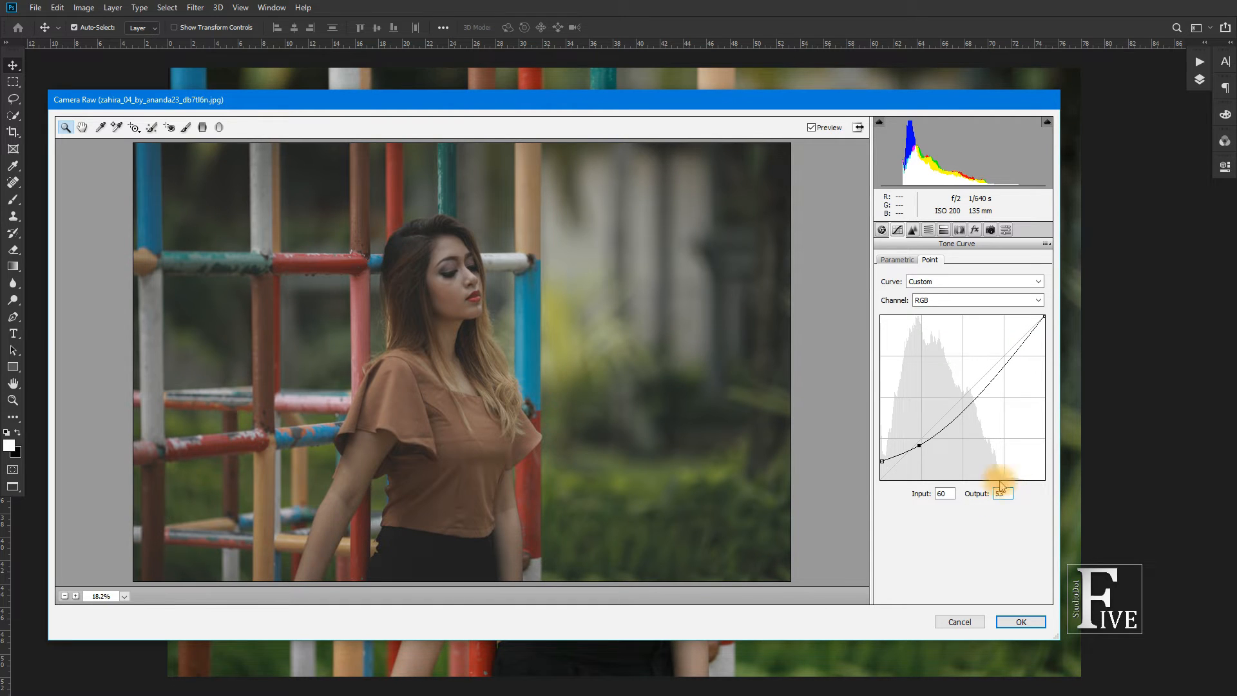
- Add a midtone point to the RGB tone curve at Input 130, Output 127
{"action": "left_click", "coordinate": [969, 405]}
{"action": "left_click_drag", "start_coordinate": [969, 404], "coordinate": [962, 399]}
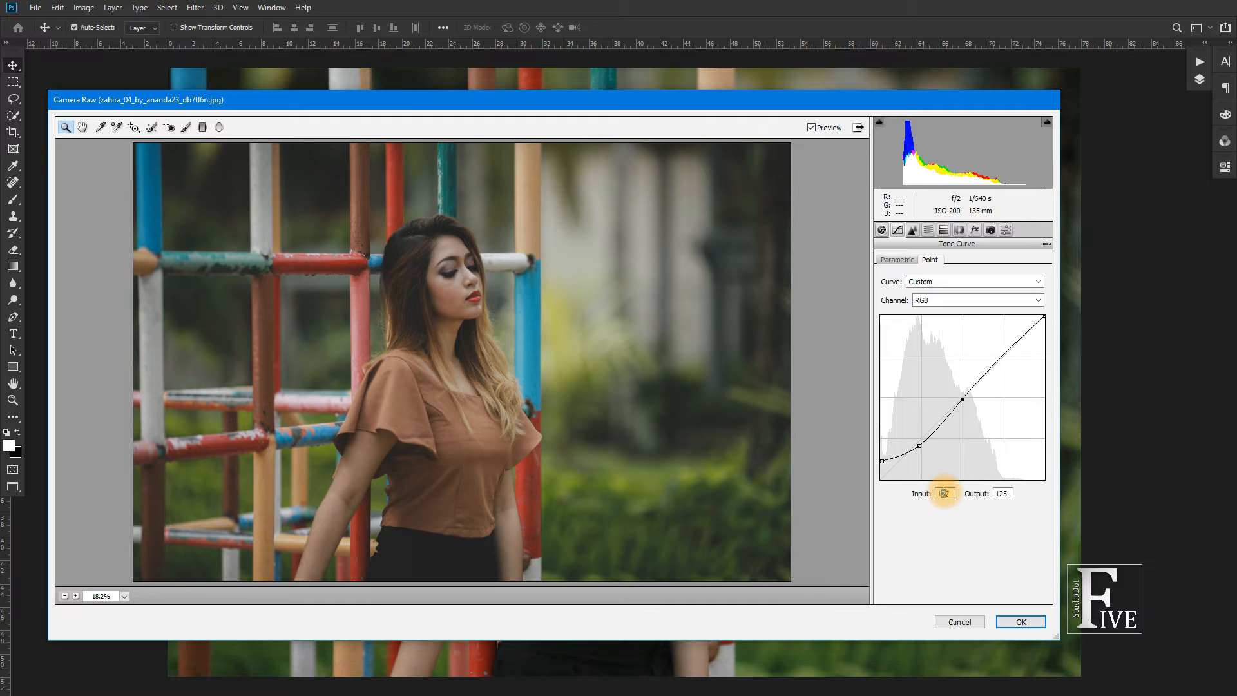
{"action": "type", "text": "137"}
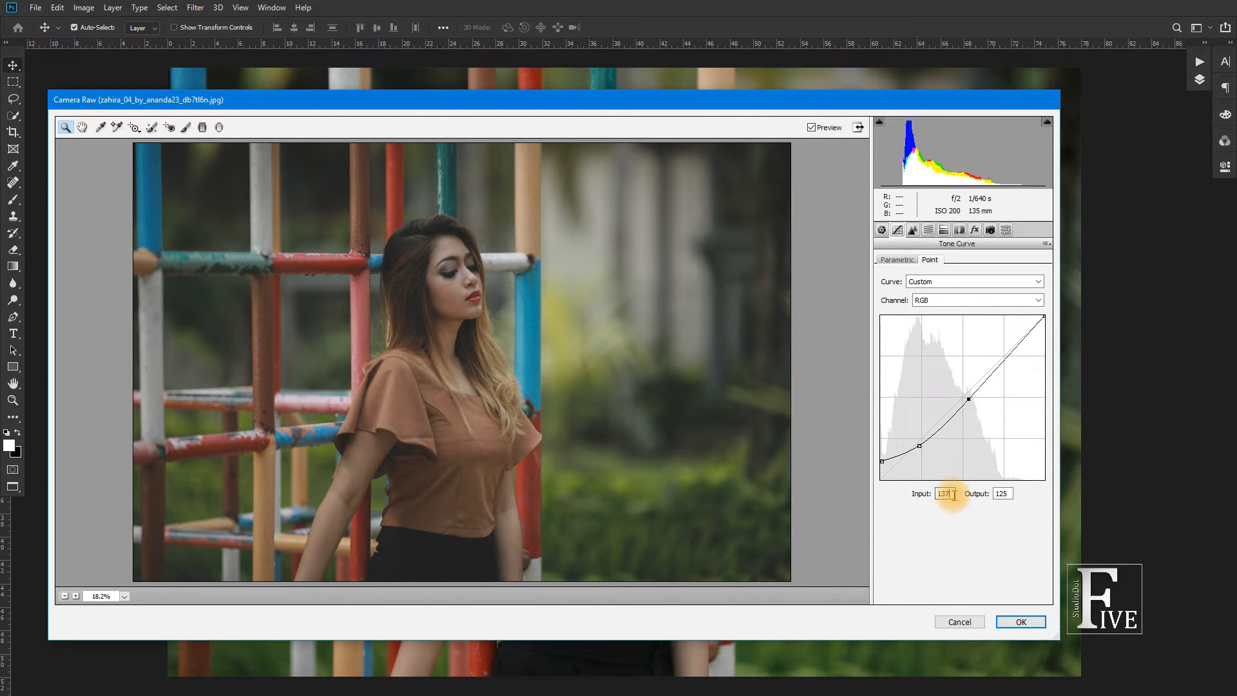
{"action": "left_click_drag", "start_coordinate": [946, 493], "coordinate": [952, 493]}
{"action": "type", "text": "0"}
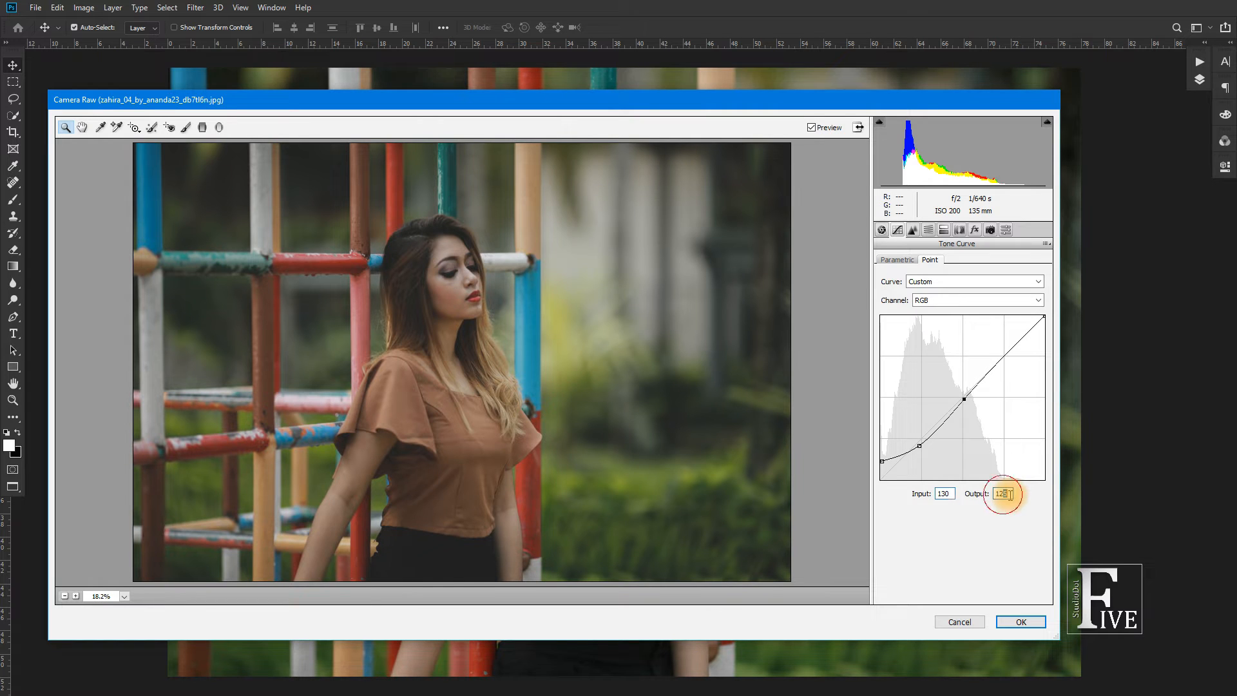
{"action": "left_click", "coordinate": [1010, 494]}
{"action": "key", "text": "BackSpace"}
{"action": "type", "text": "7"}
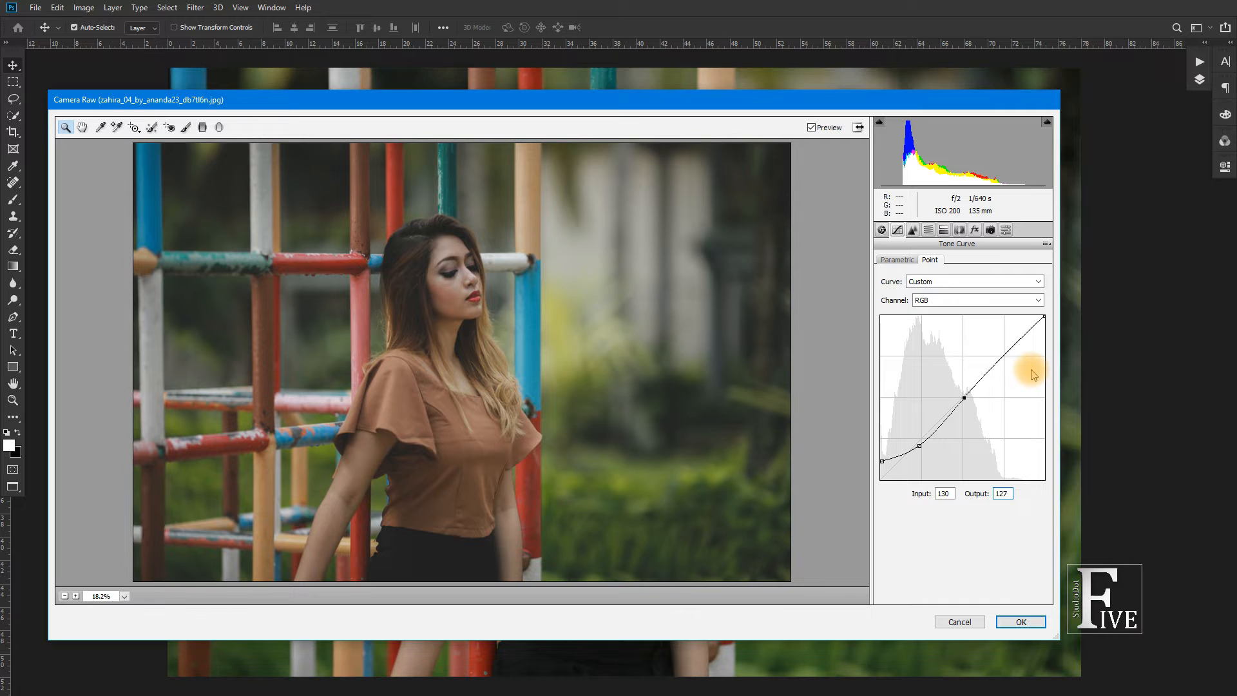
- Move the white end point of the RGB tone curve to Input 249, Output 255
{"action": "left_click_drag", "start_coordinate": [1044, 317], "coordinate": [1041, 316]}
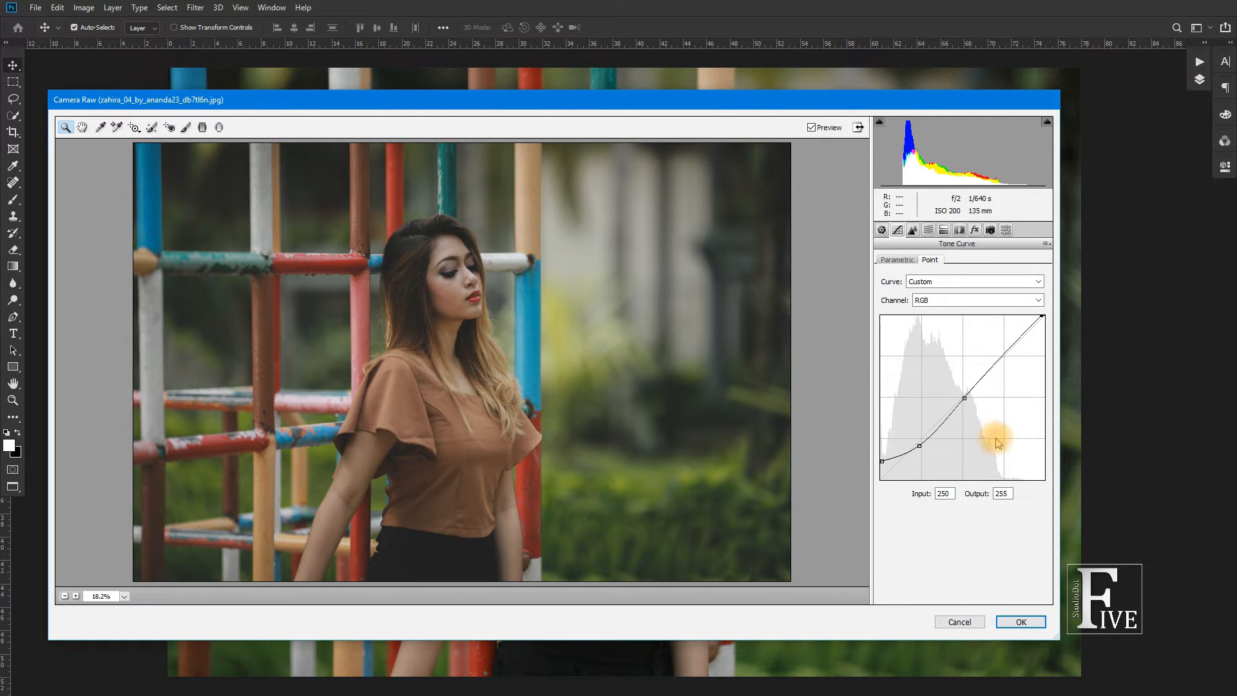
{"action": "left_click", "coordinate": [945, 493]}
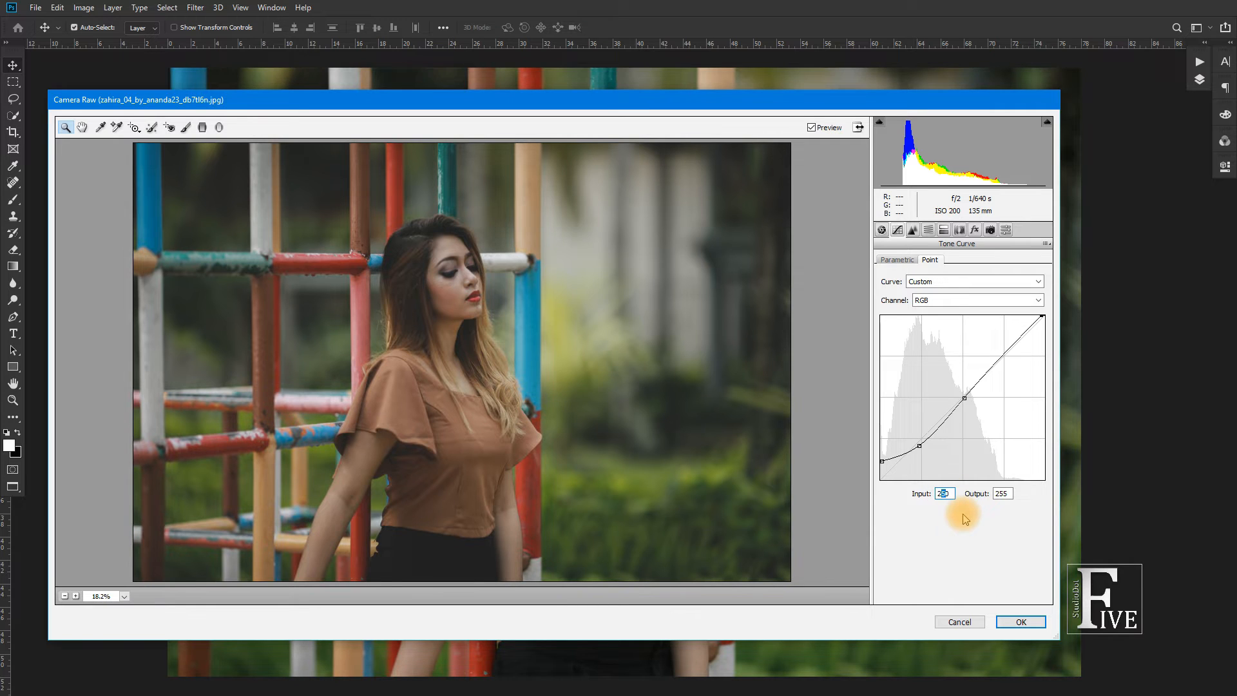
{"action": "type", "text": "4"}
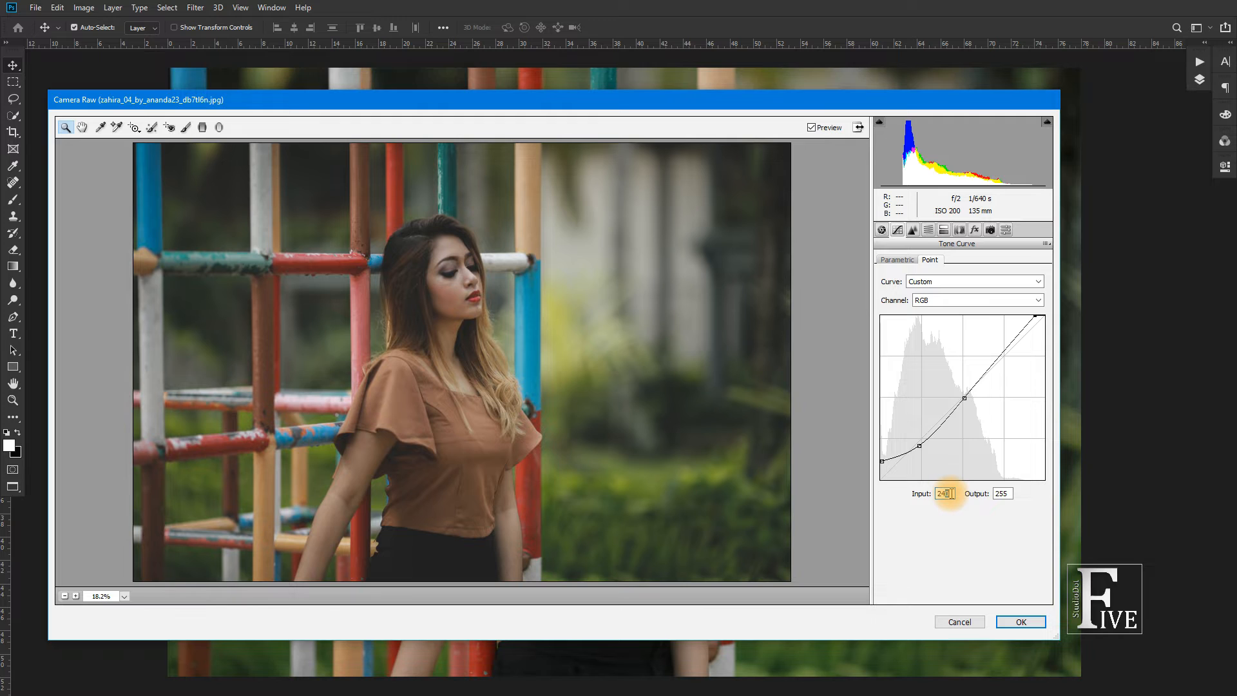
{"action": "type", "text": "9"}
{"action": "left_click_drag", "start_coordinate": [1004, 495], "coordinate": [1007, 494]}
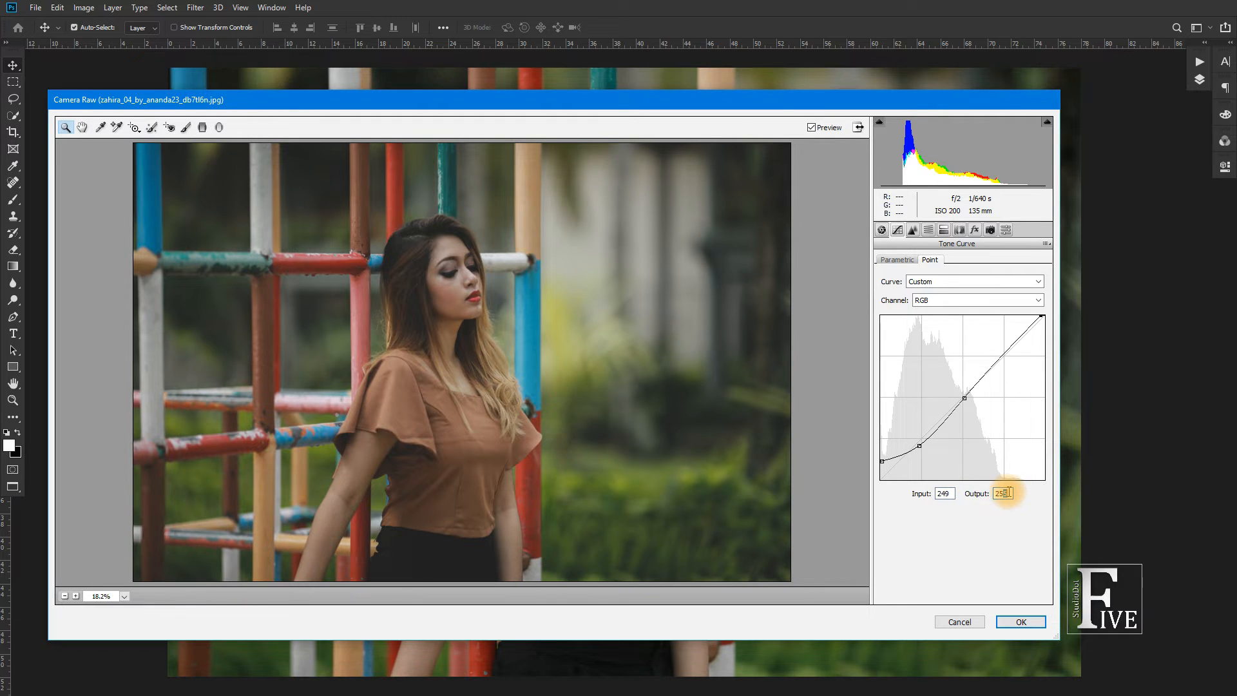
- In the detail adjustments, set the sharpening Amount to 35 and the Luminance noise reduction to 21
{"action": "left_click", "coordinate": [897, 259]}
{"action": "left_click", "coordinate": [913, 231]}
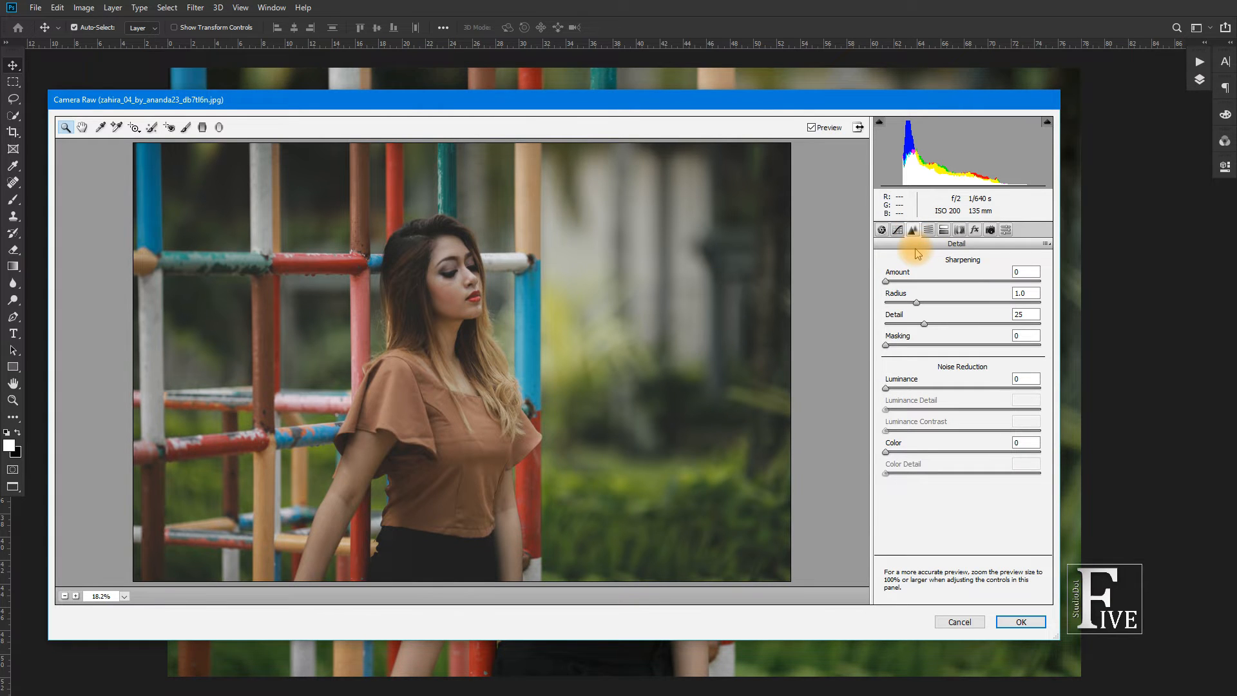
{"action": "left_click_drag", "start_coordinate": [891, 276], "coordinate": [910, 275]}
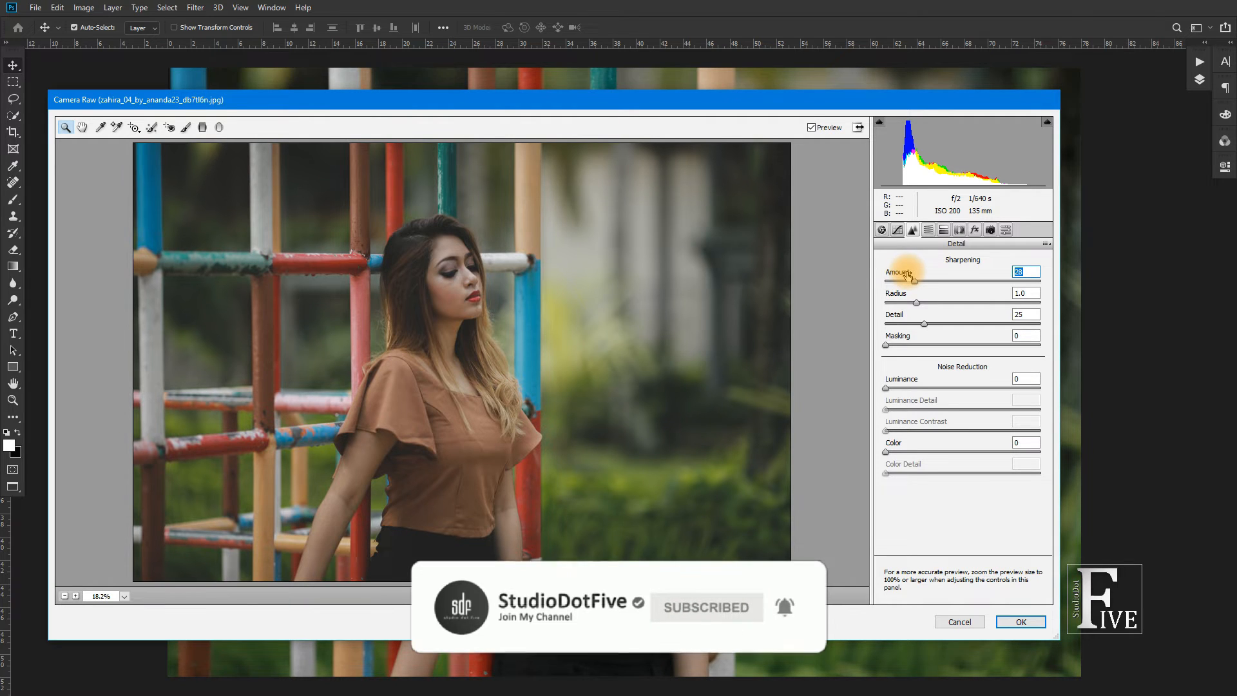
{"action": "left_click", "coordinate": [814, 128]}
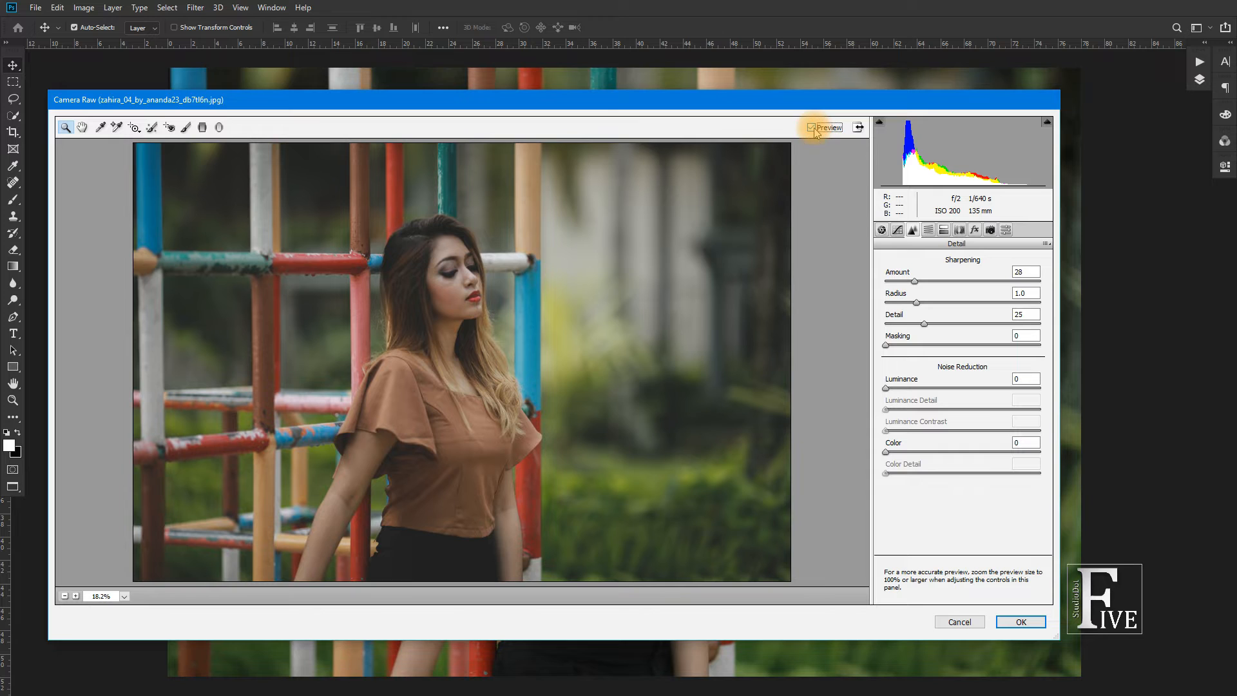
{"action": "left_click", "coordinate": [906, 276]}
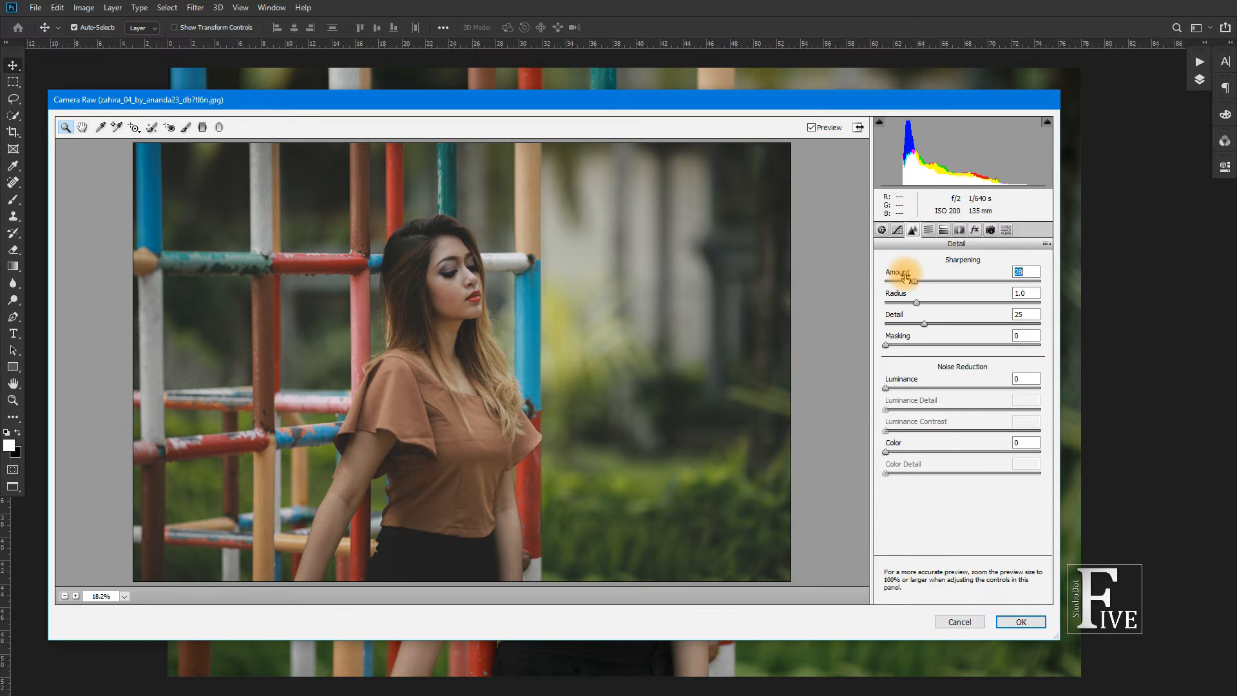
{"action": "left_click_drag", "start_coordinate": [906, 278], "coordinate": [910, 278]}
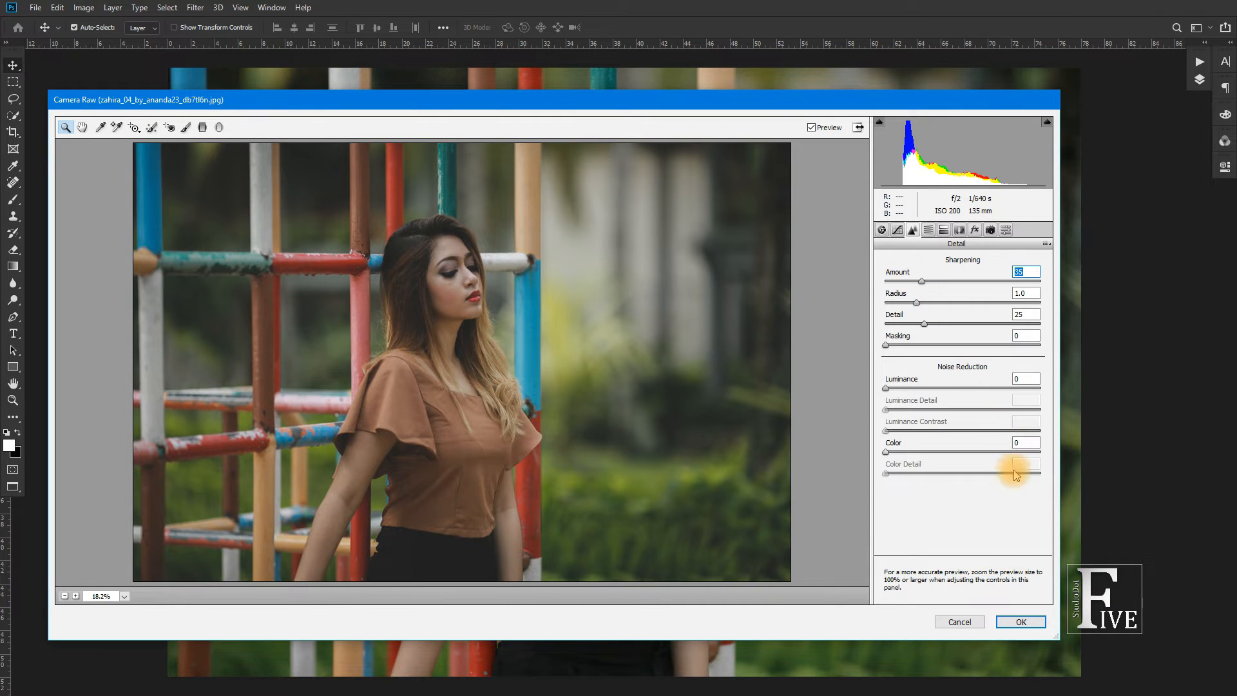
{"action": "left_click", "coordinate": [894, 377]}
{"action": "left_click_drag", "start_coordinate": [888, 381], "coordinate": [901, 387]}
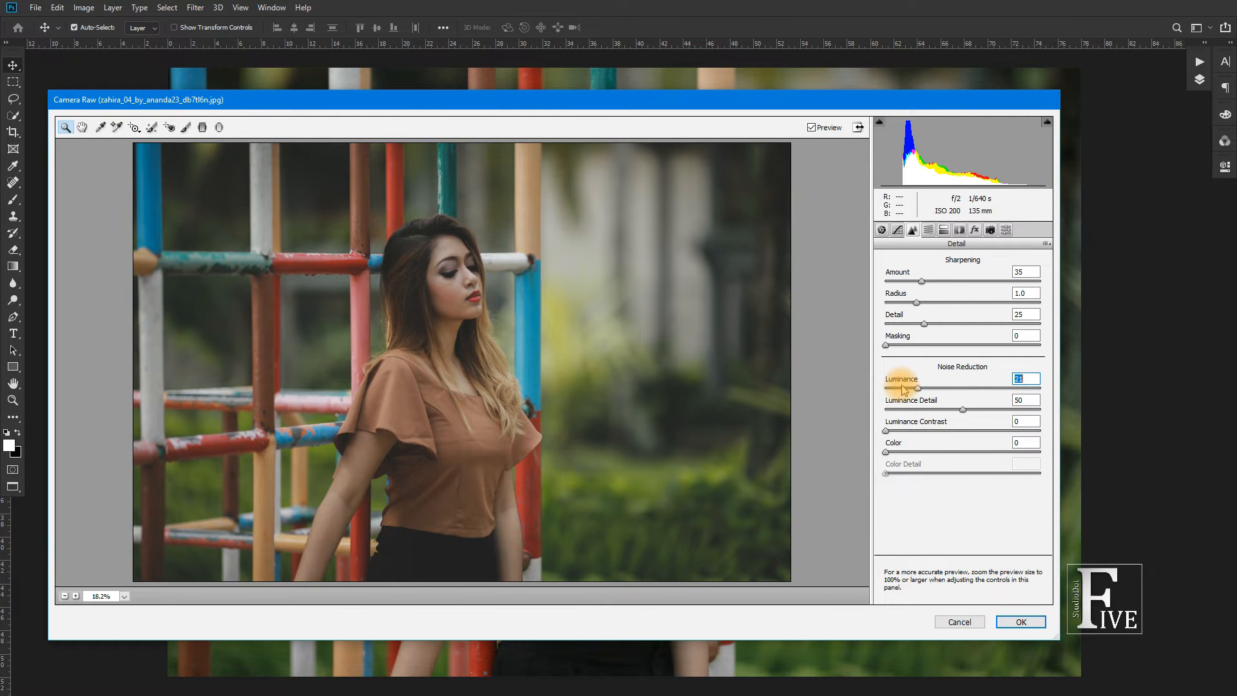
- Set the Luminance noise reduction to 20
{"action": "left_click", "coordinate": [1023, 379]}
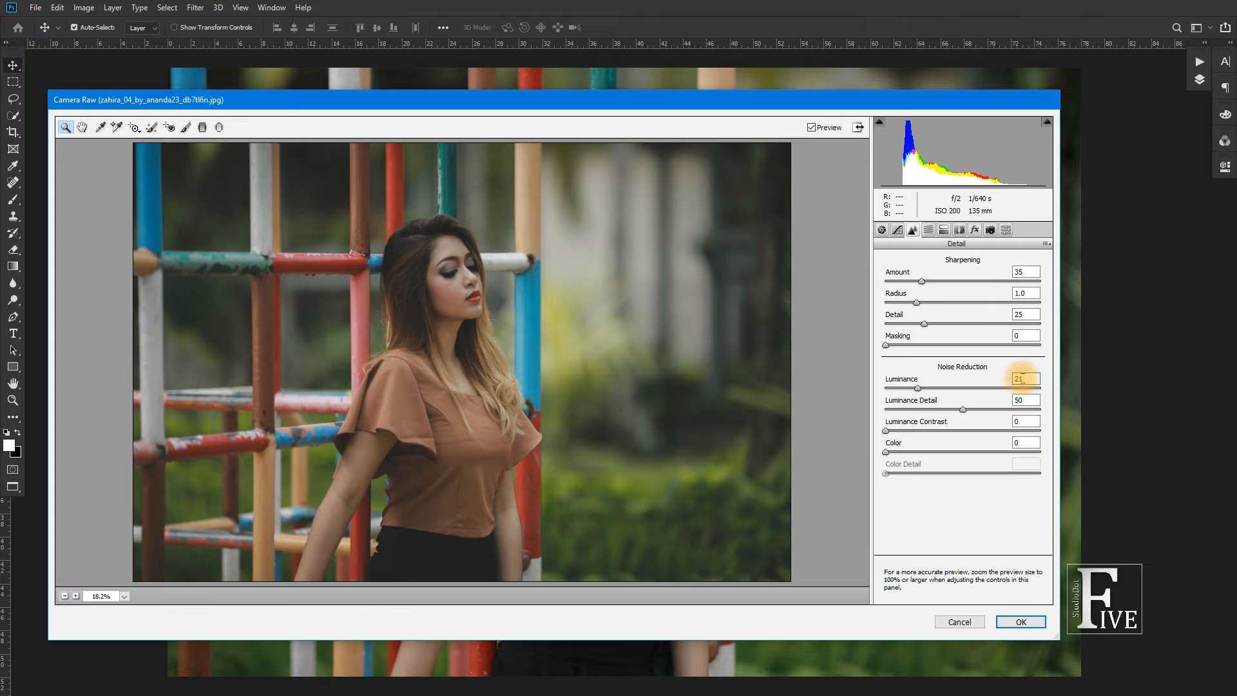
{"action": "left_click_drag", "start_coordinate": [1021, 378], "coordinate": [1026, 379]}
- In the HSL saturation adjustments, set Reds to +17, Oranges to -46, Yellows and Greens to -100, Aquas to -94 and Blues to -100
{"action": "left_click", "coordinate": [928, 229]}
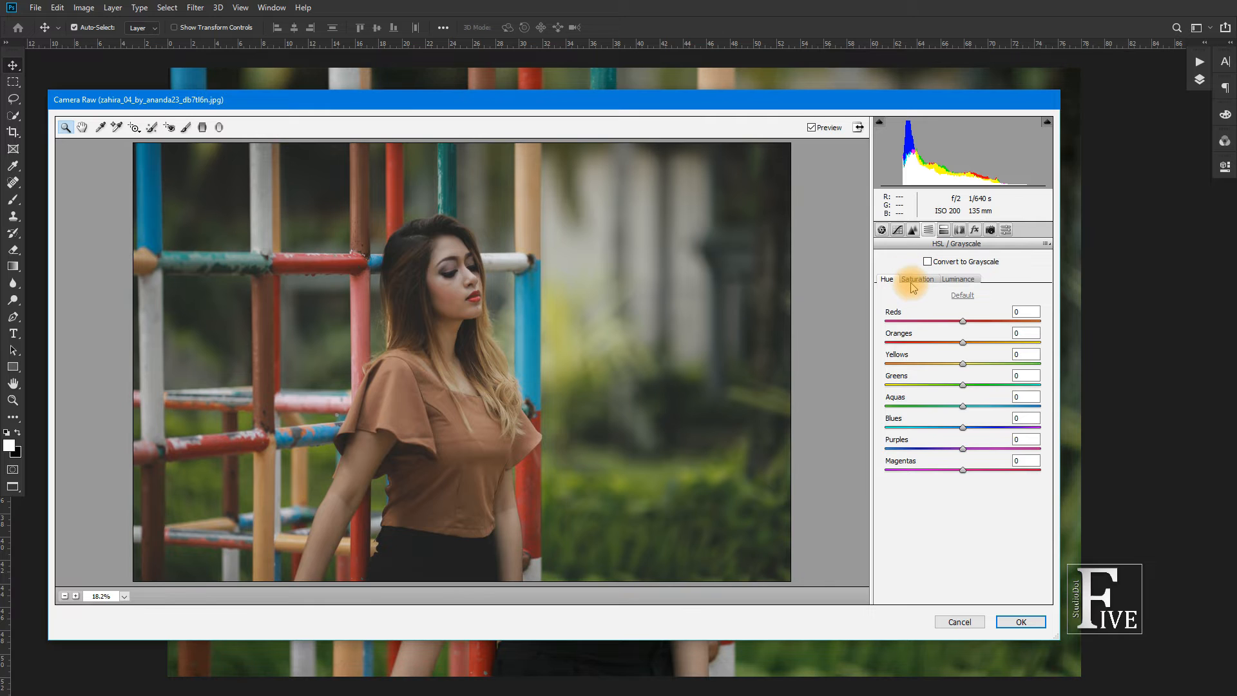
{"action": "left_click", "coordinate": [913, 286]}
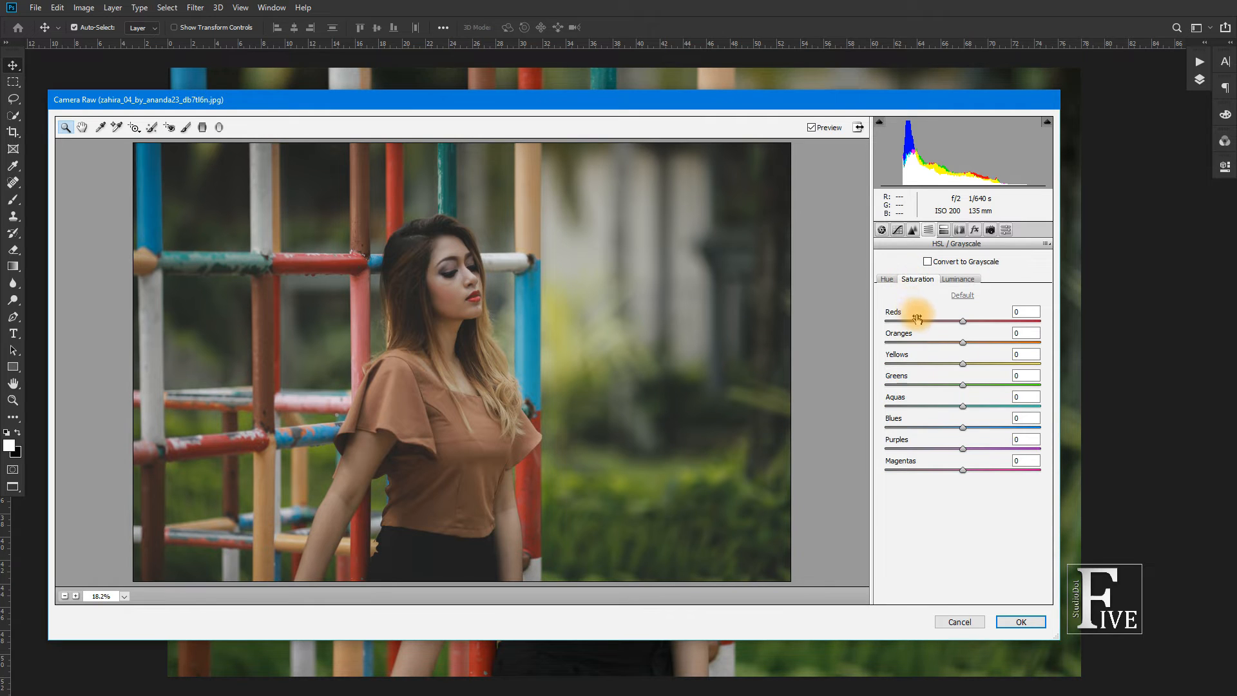
{"action": "left_click_drag", "start_coordinate": [917, 319], "coordinate": [937, 317]}
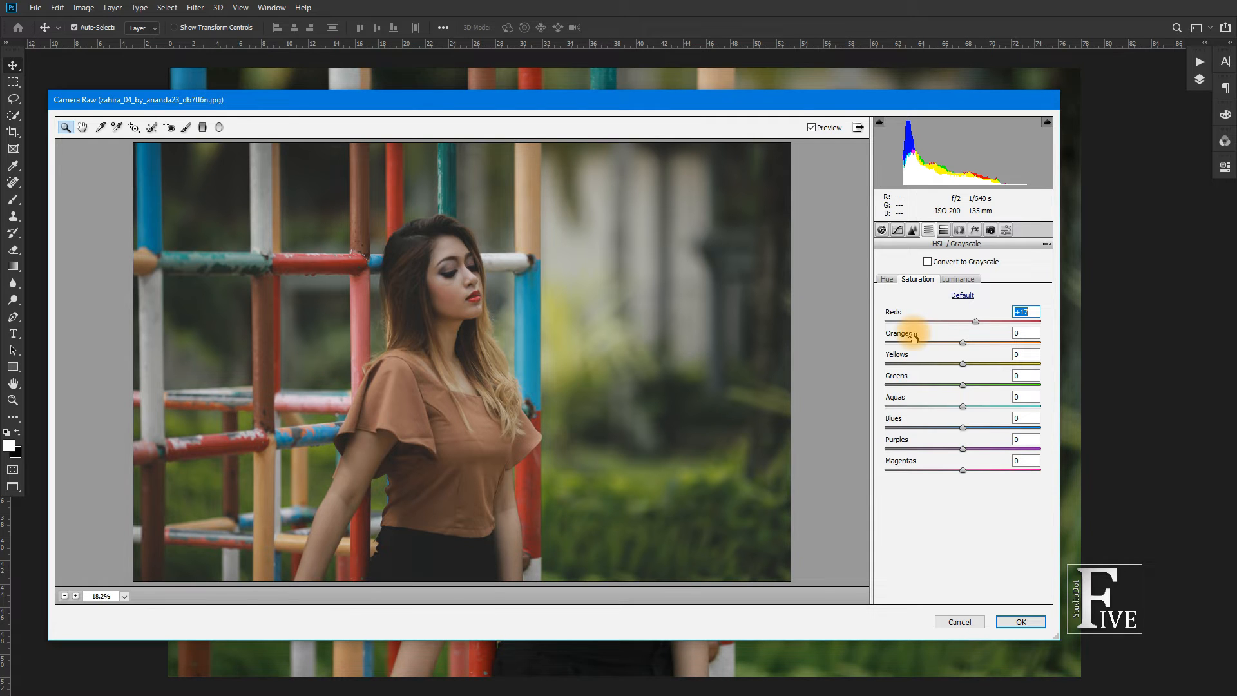
{"action": "left_click_drag", "start_coordinate": [914, 336], "coordinate": [798, 345]}
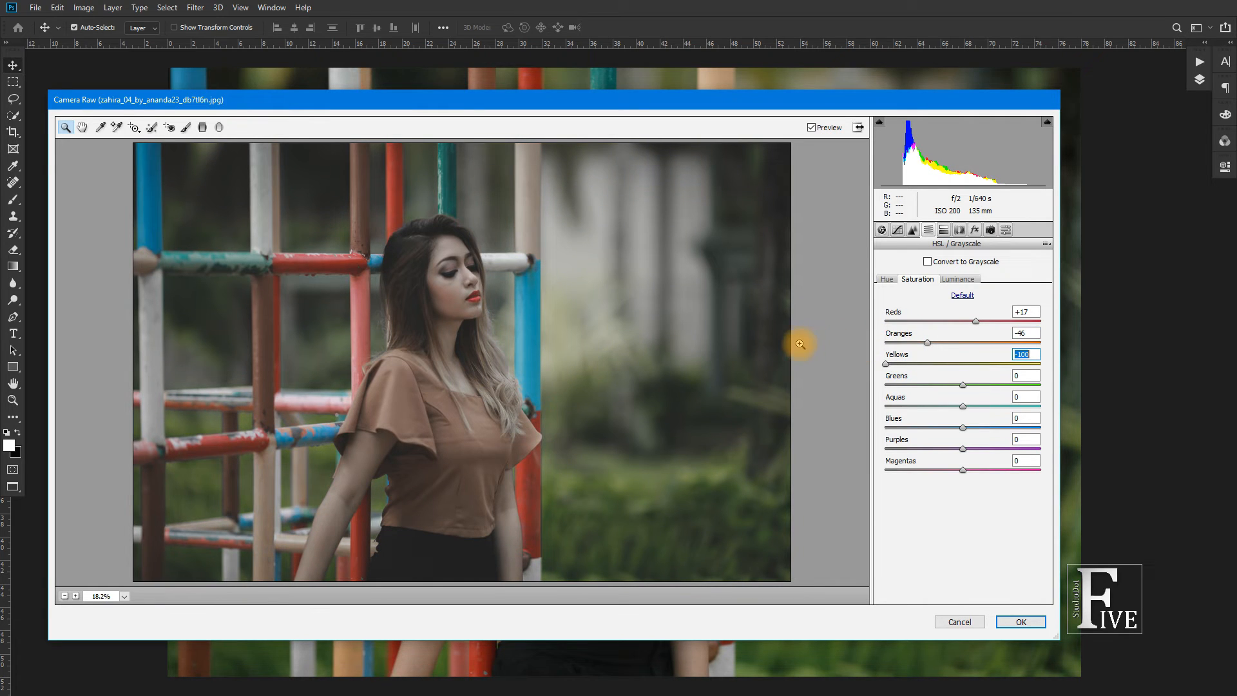
{"action": "left_click_drag", "start_coordinate": [941, 379], "coordinate": [853, 387]}
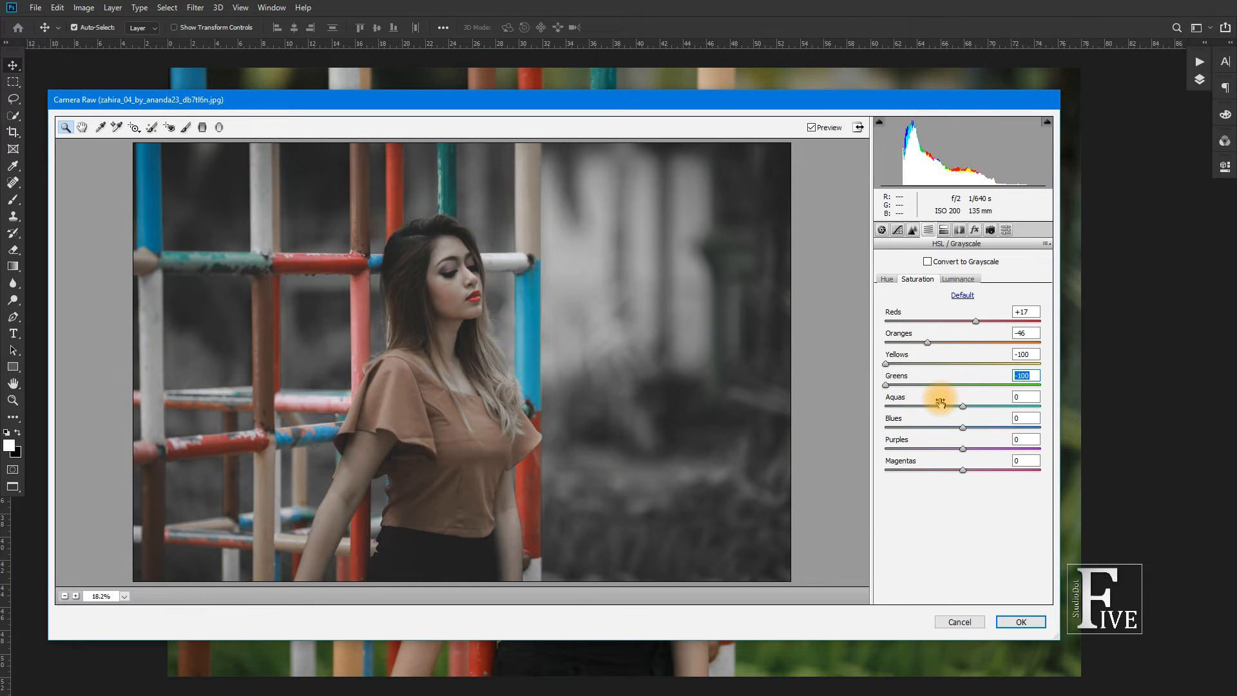
{"action": "left_click_drag", "start_coordinate": [941, 403], "coordinate": [890, 403]}
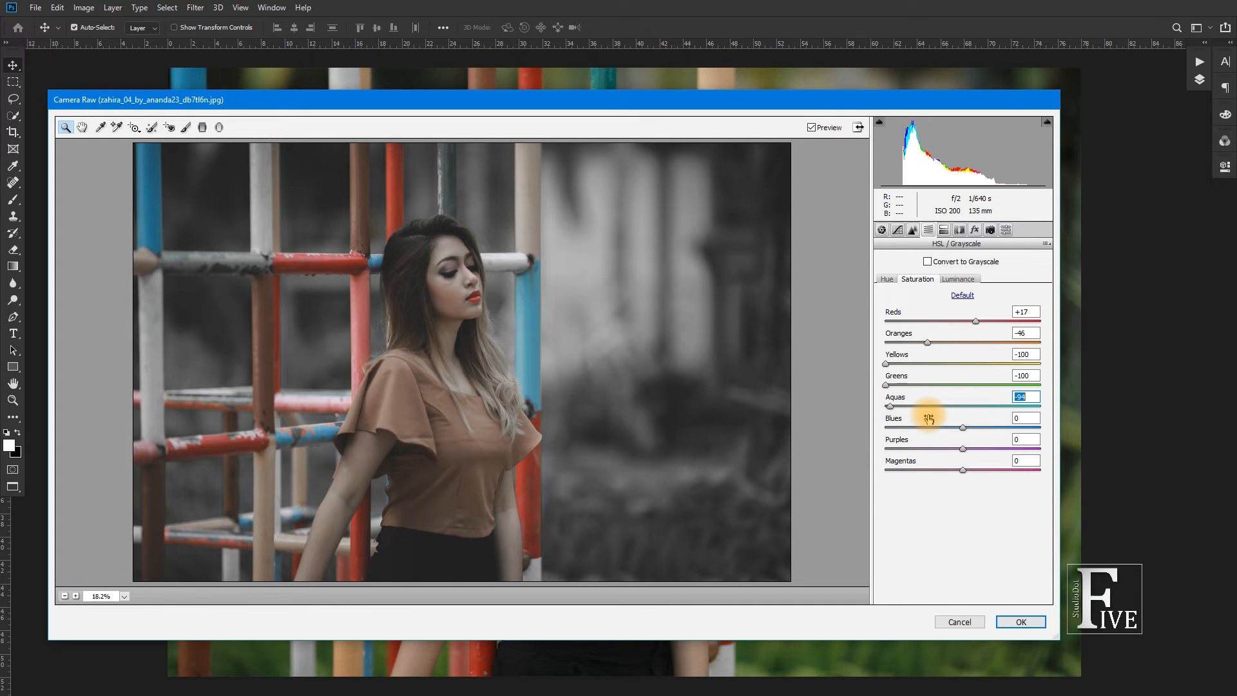
{"action": "left_click_drag", "start_coordinate": [929, 418], "coordinate": [787, 409]}
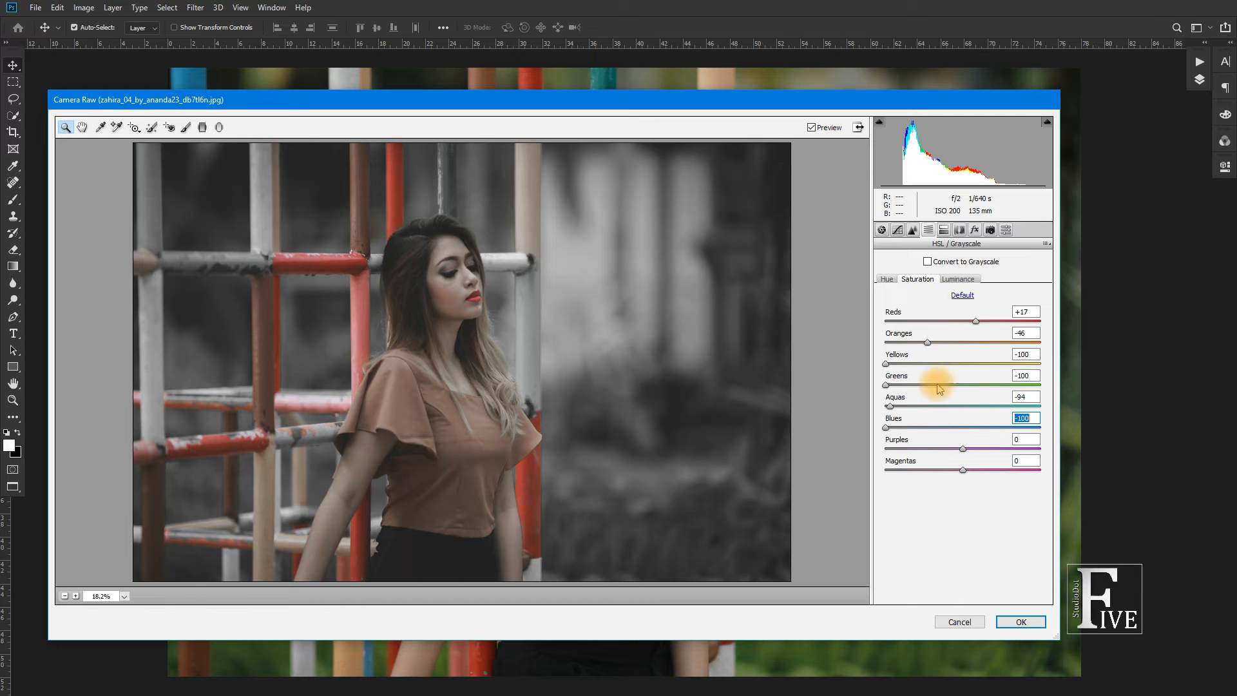
- In the HSL luminance adjustments, set Reds to +1, Oranges to +40, Yellows to -23, Greens to -71, Aquas to -56 and Blues to -35
{"action": "left_click", "coordinate": [954, 279]}
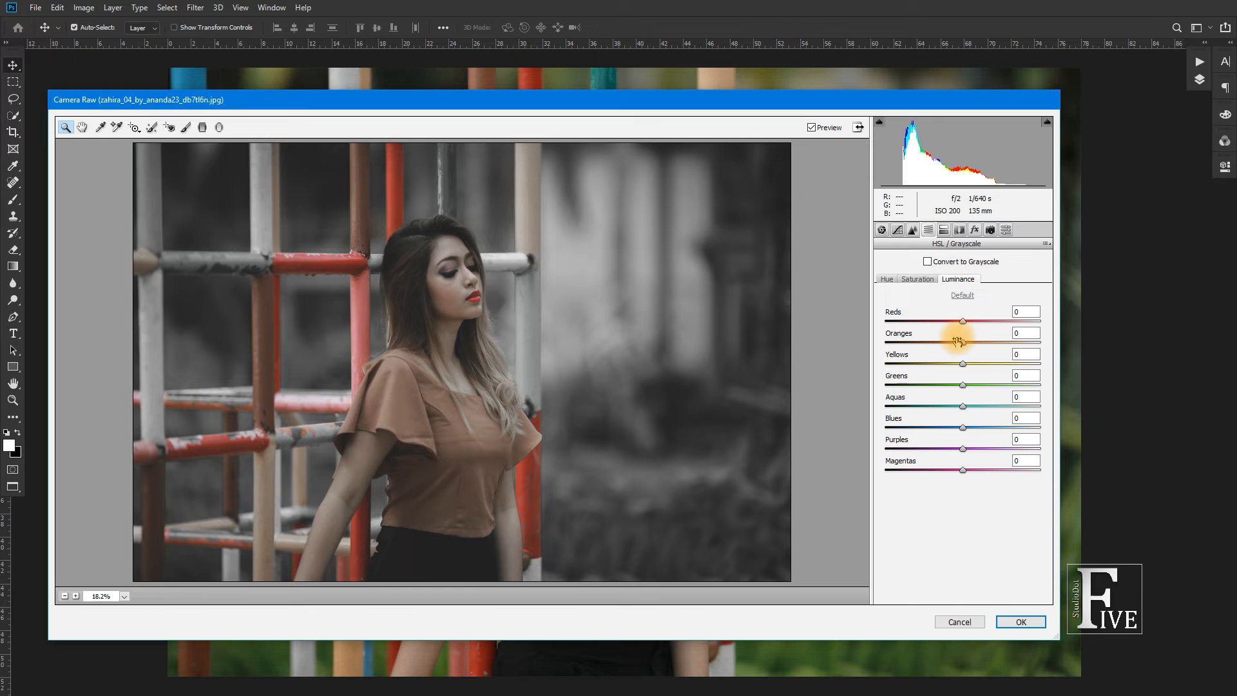
{"action": "left_click_drag", "start_coordinate": [944, 315], "coordinate": [945, 315]}
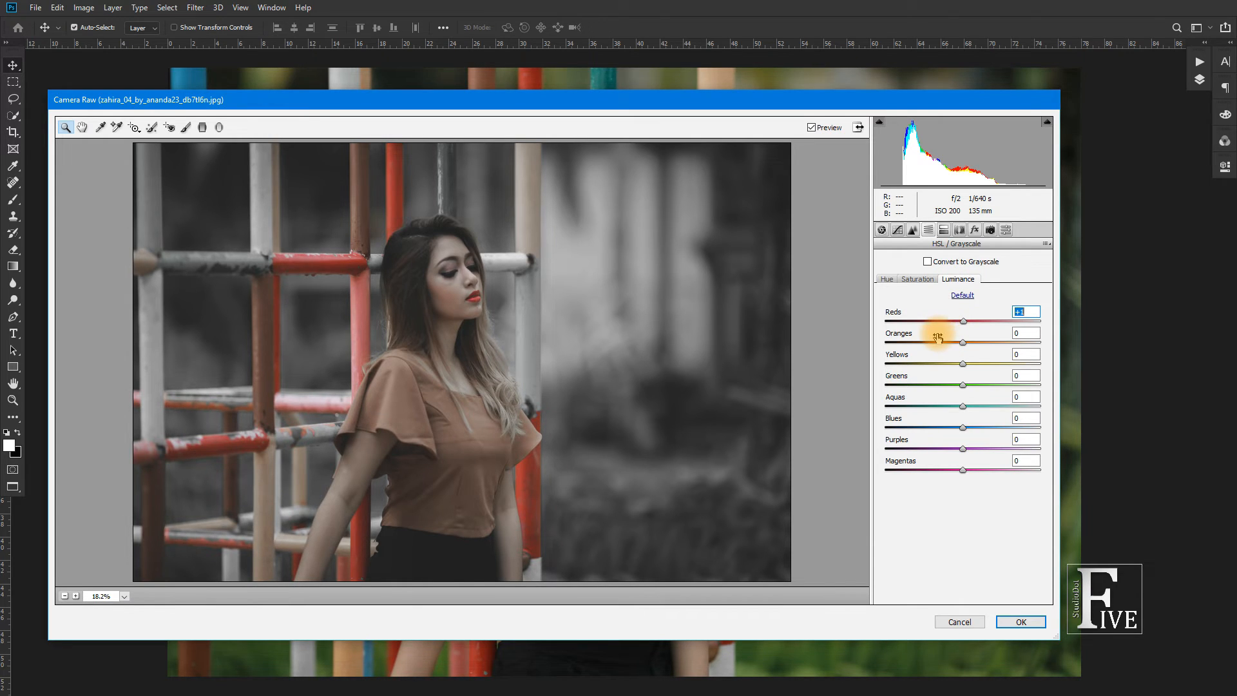
{"action": "left_click_drag", "start_coordinate": [939, 336], "coordinate": [963, 339]}
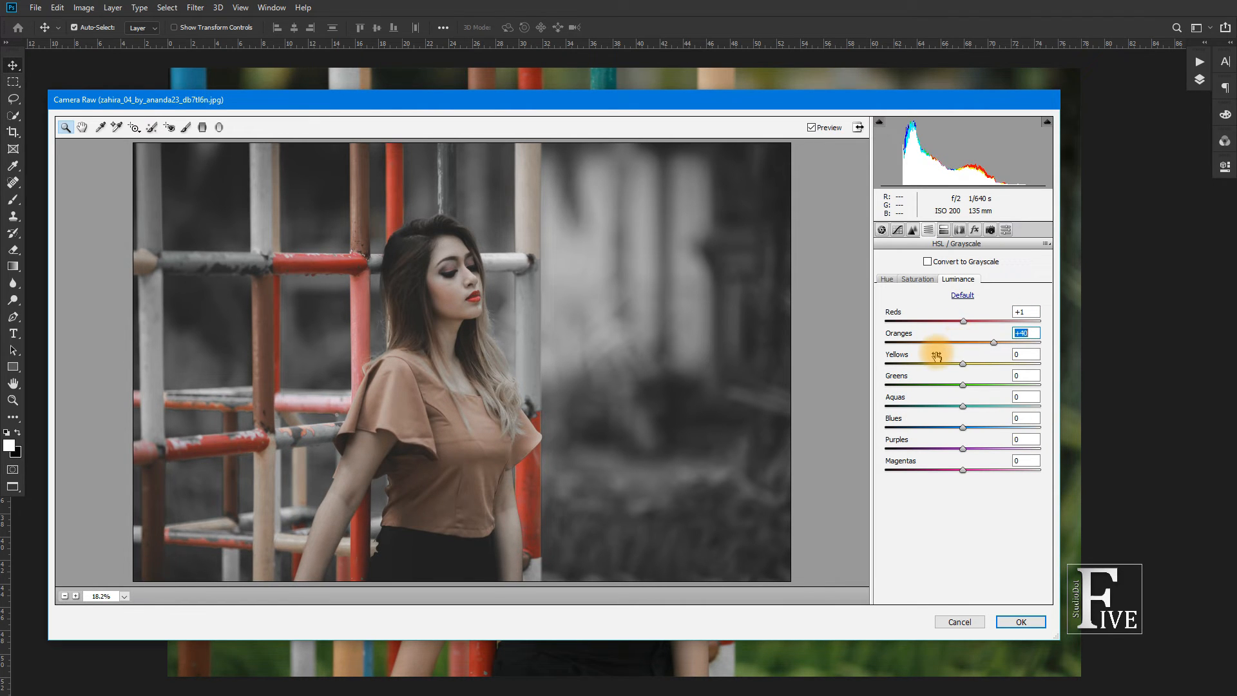
{"action": "left_click_drag", "start_coordinate": [937, 355], "coordinate": [890, 369]}
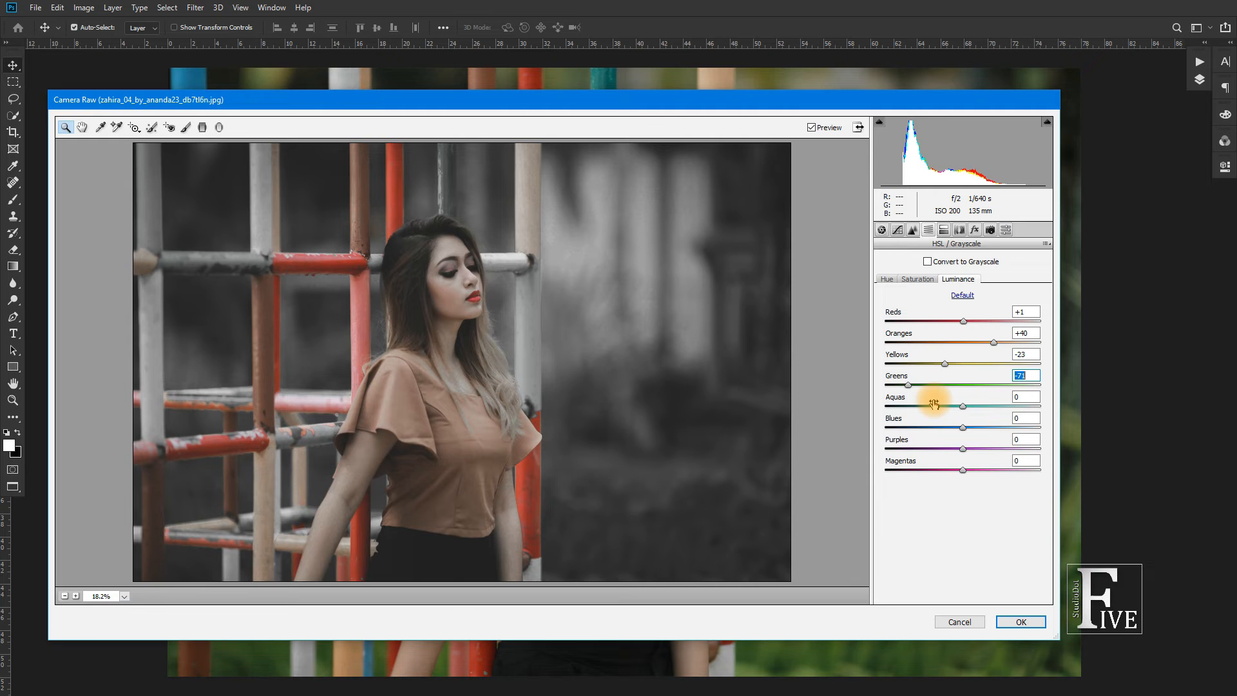
{"action": "left_click_drag", "start_coordinate": [934, 404], "coordinate": [899, 403]}
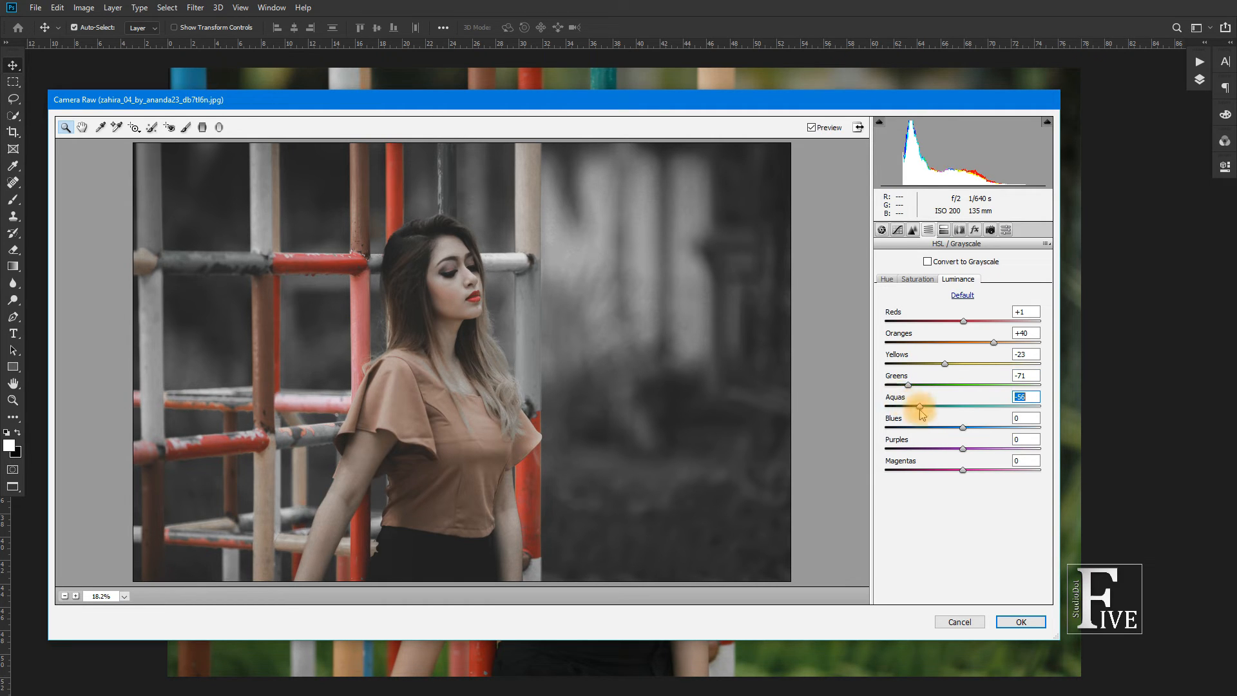
{"action": "left_click_drag", "start_coordinate": [932, 422], "coordinate": [914, 419]}
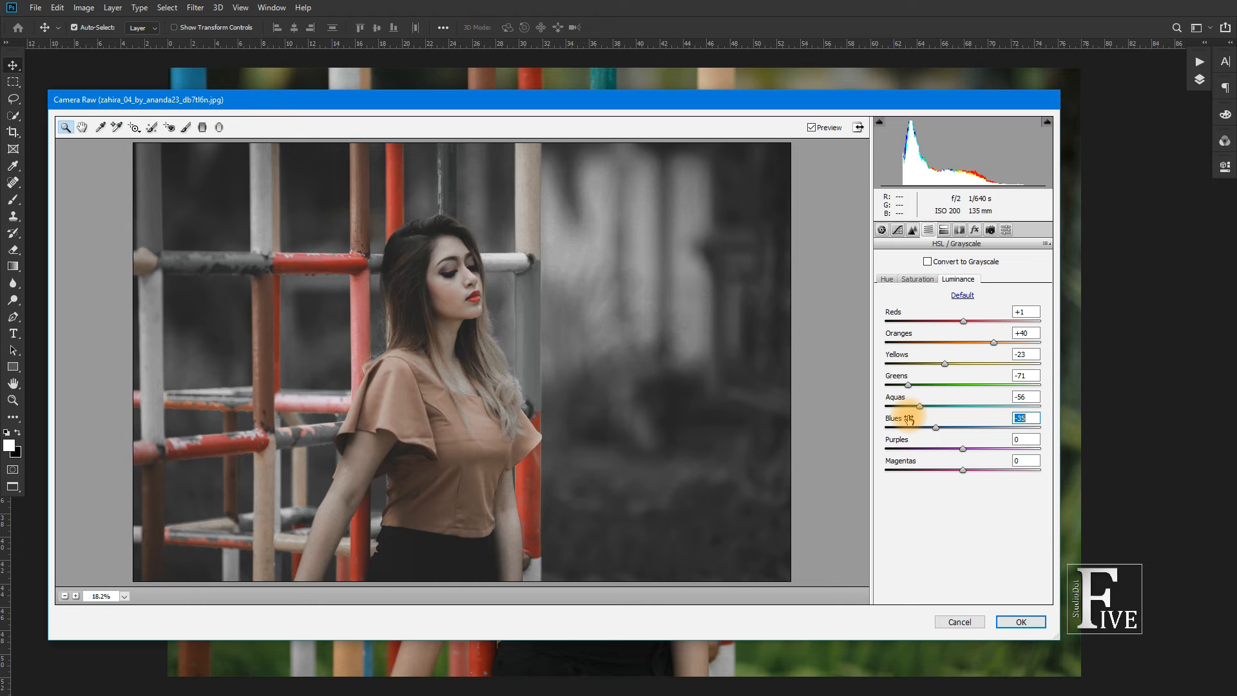
- Split-tone the highlights with Hue 146 and Saturation 5
{"action": "left_click", "coordinate": [916, 278]}
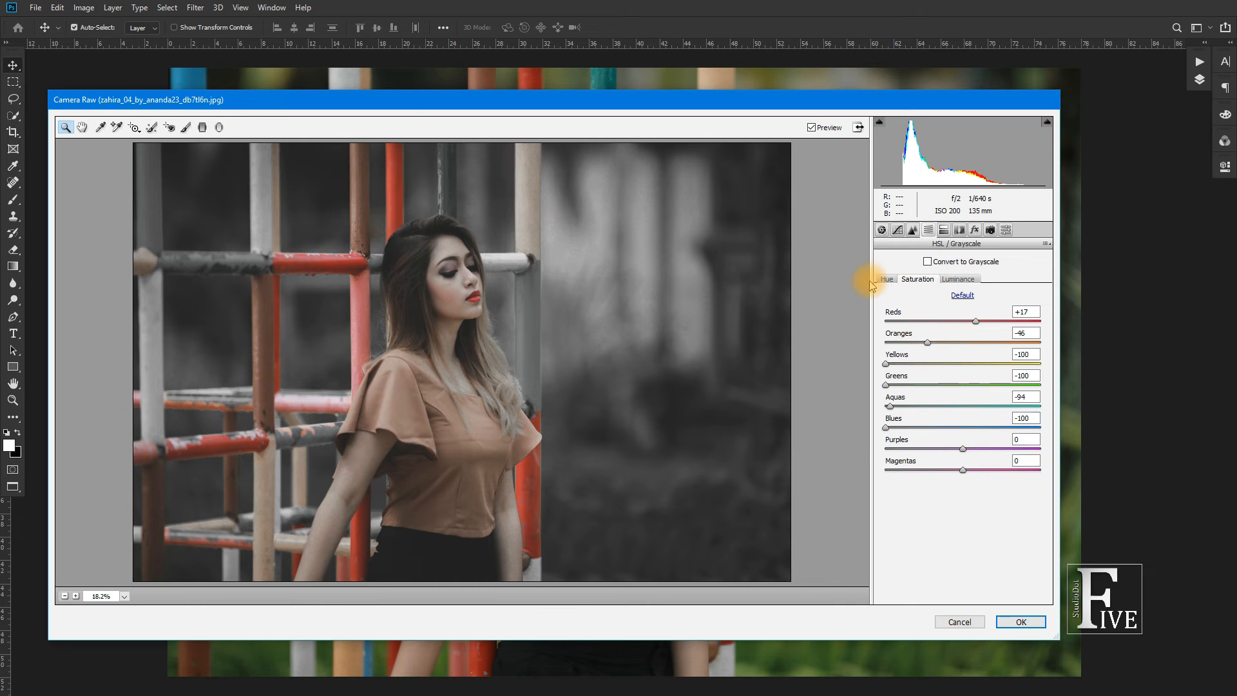
{"action": "left_click", "coordinate": [892, 281]}
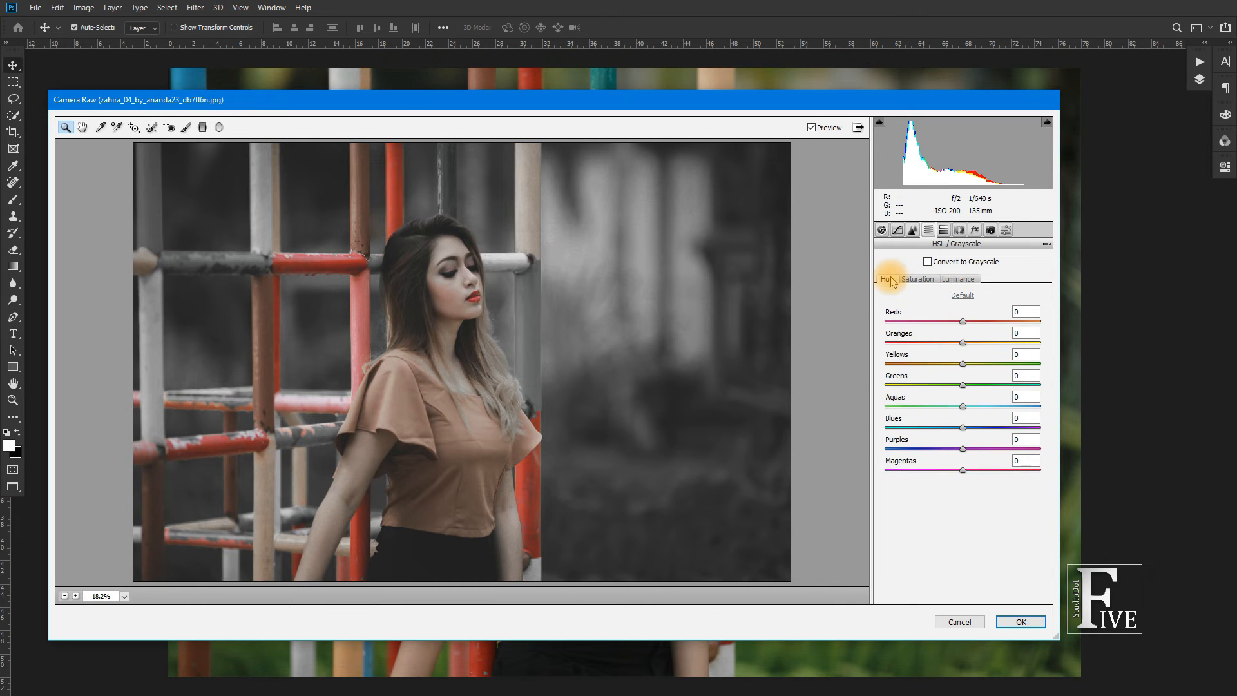
{"action": "left_click", "coordinate": [944, 231]}
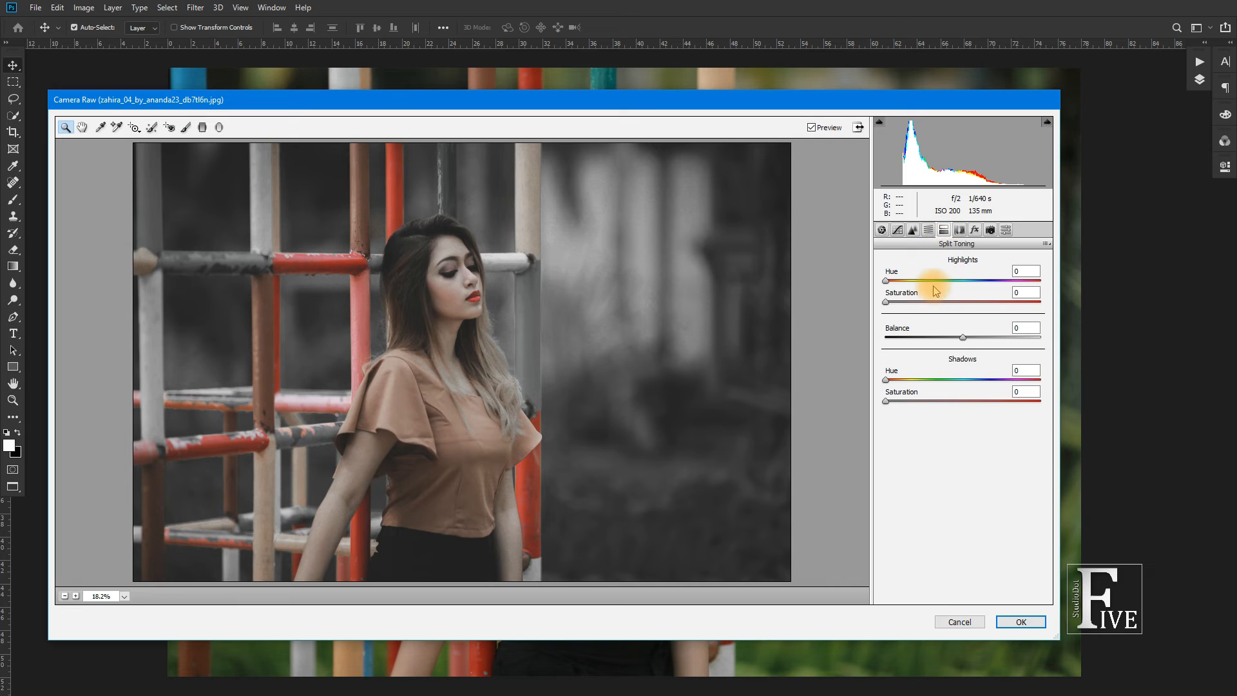
{"action": "left_click_drag", "start_coordinate": [891, 276], "coordinate": [945, 277]}
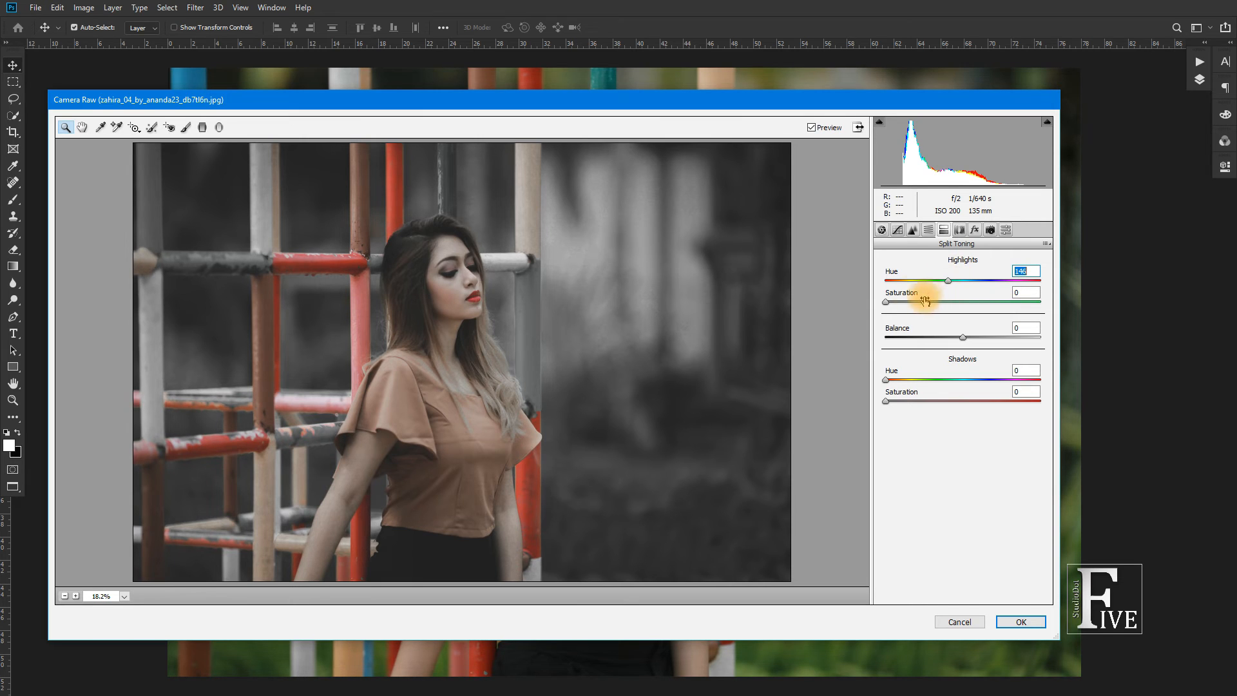
{"action": "left_click_drag", "start_coordinate": [901, 296], "coordinate": [905, 297]}
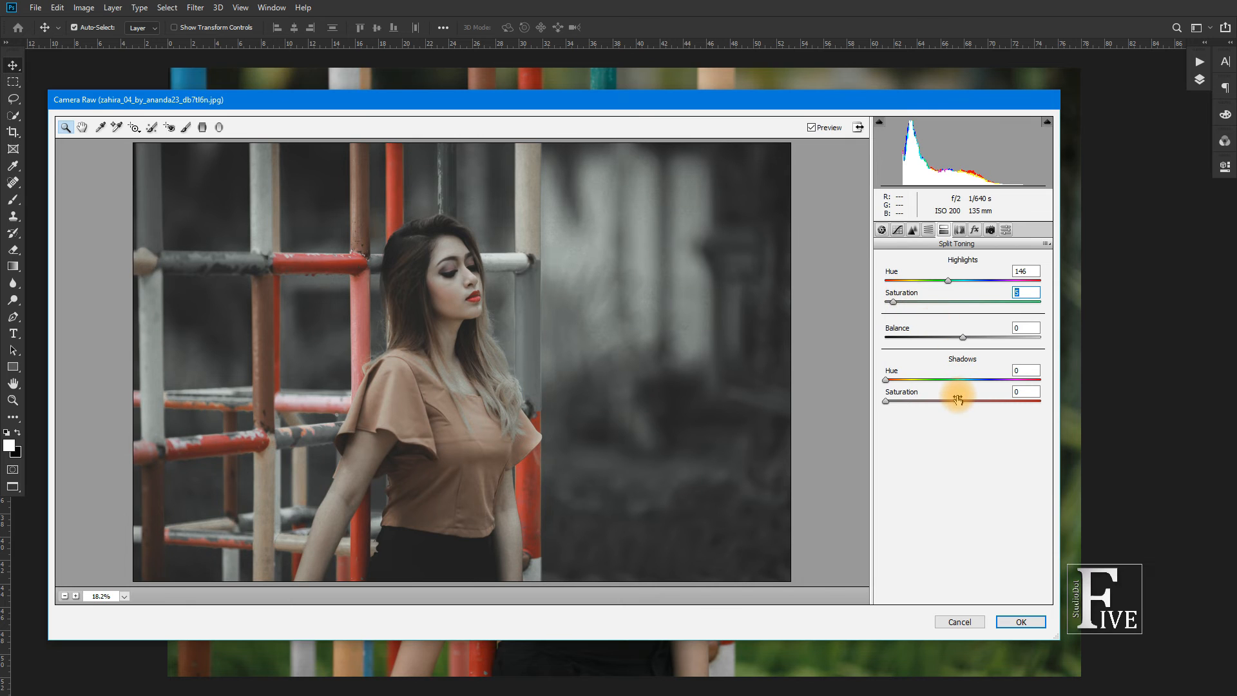
- In the camera calibration, set the Red Primary Hue to +30 and the Green Primary Hue to +36
{"action": "left_click", "coordinate": [960, 230]}
{"action": "left_click", "coordinate": [973, 230]}
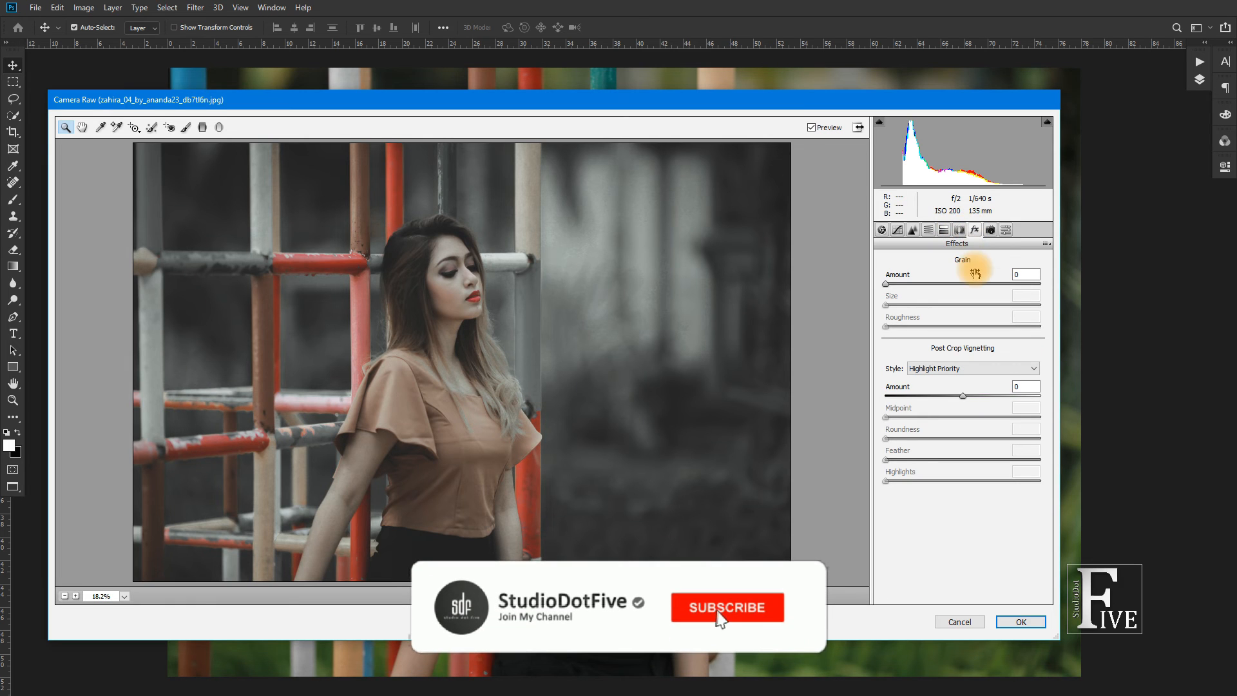
{"action": "left_click", "coordinate": [991, 230]}
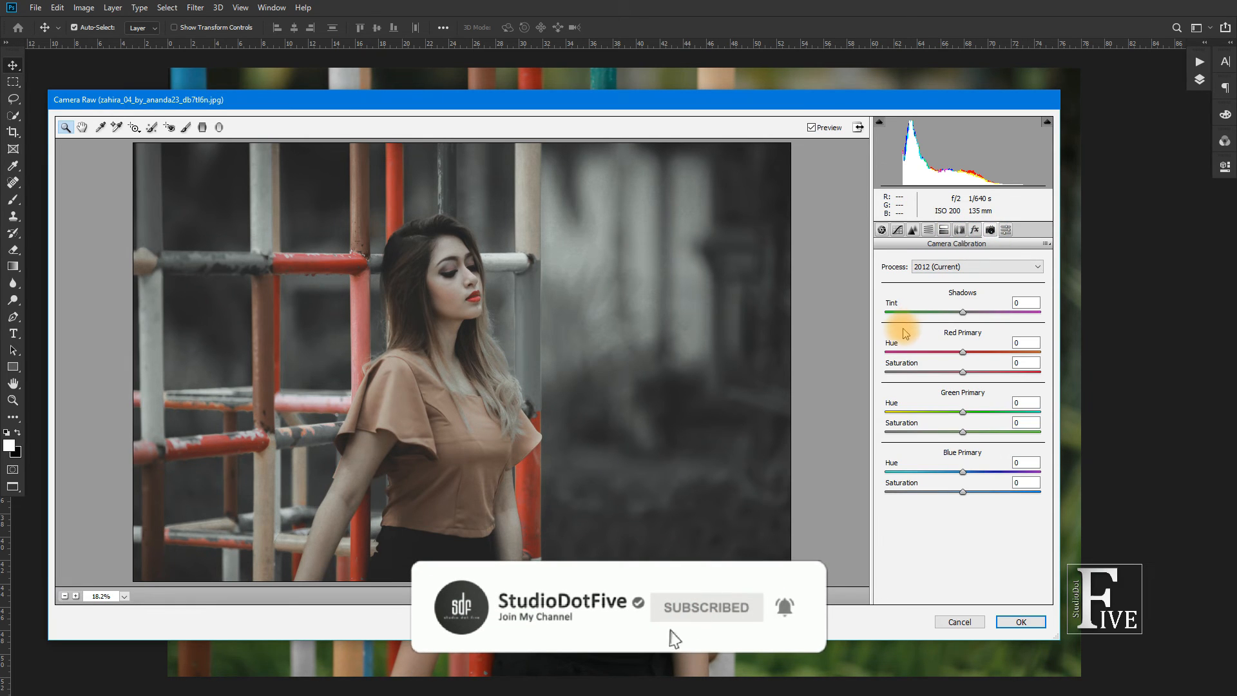
{"action": "left_click_drag", "start_coordinate": [903, 346], "coordinate": [921, 347]}
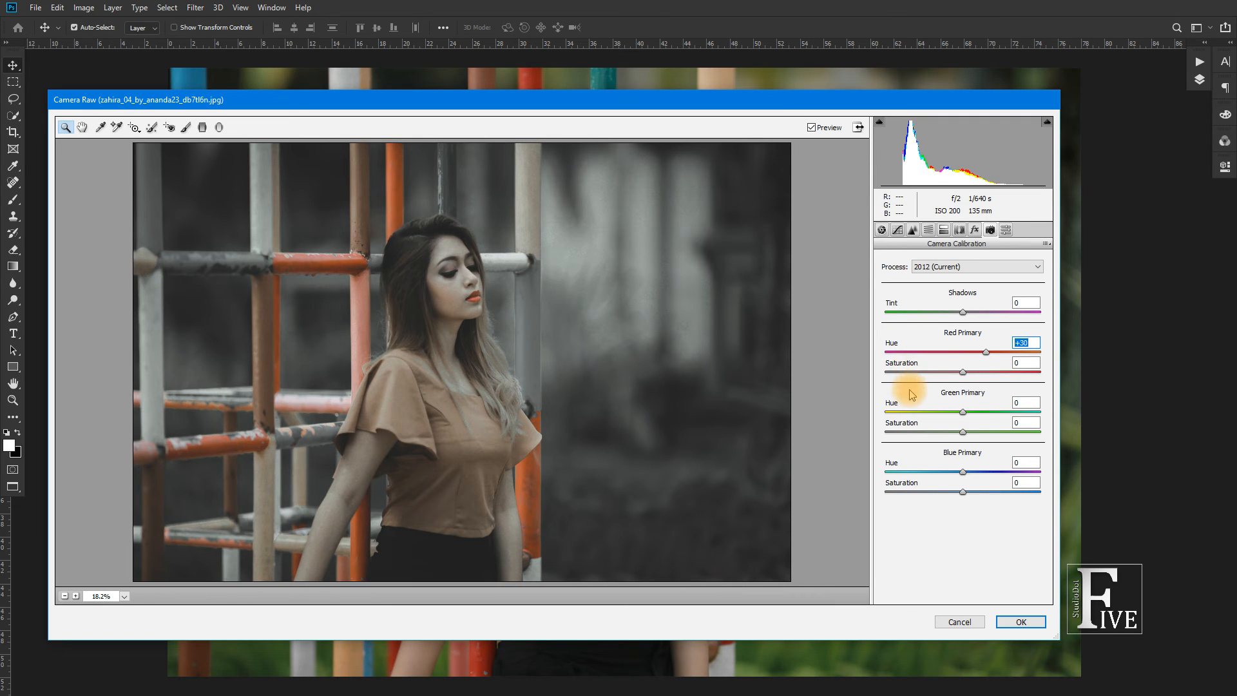
{"action": "left_click_drag", "start_coordinate": [898, 404], "coordinate": [921, 408]}
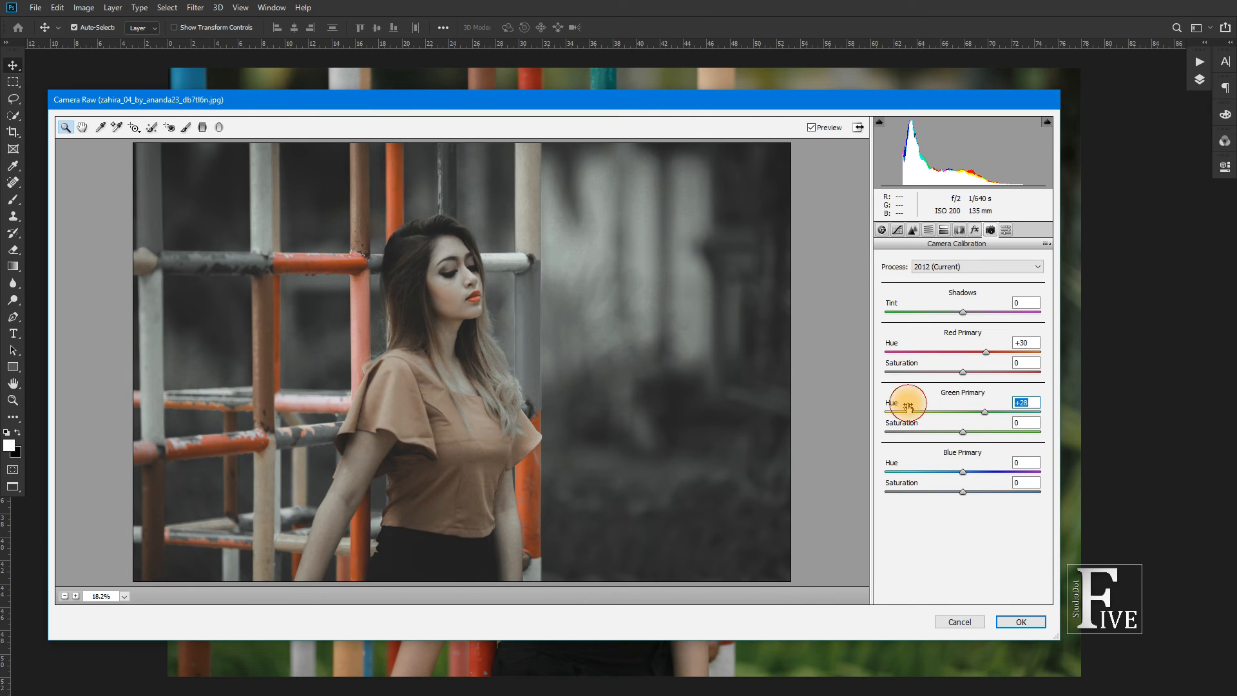
{"action": "left_click_drag", "start_coordinate": [908, 406], "coordinate": [910, 407]}
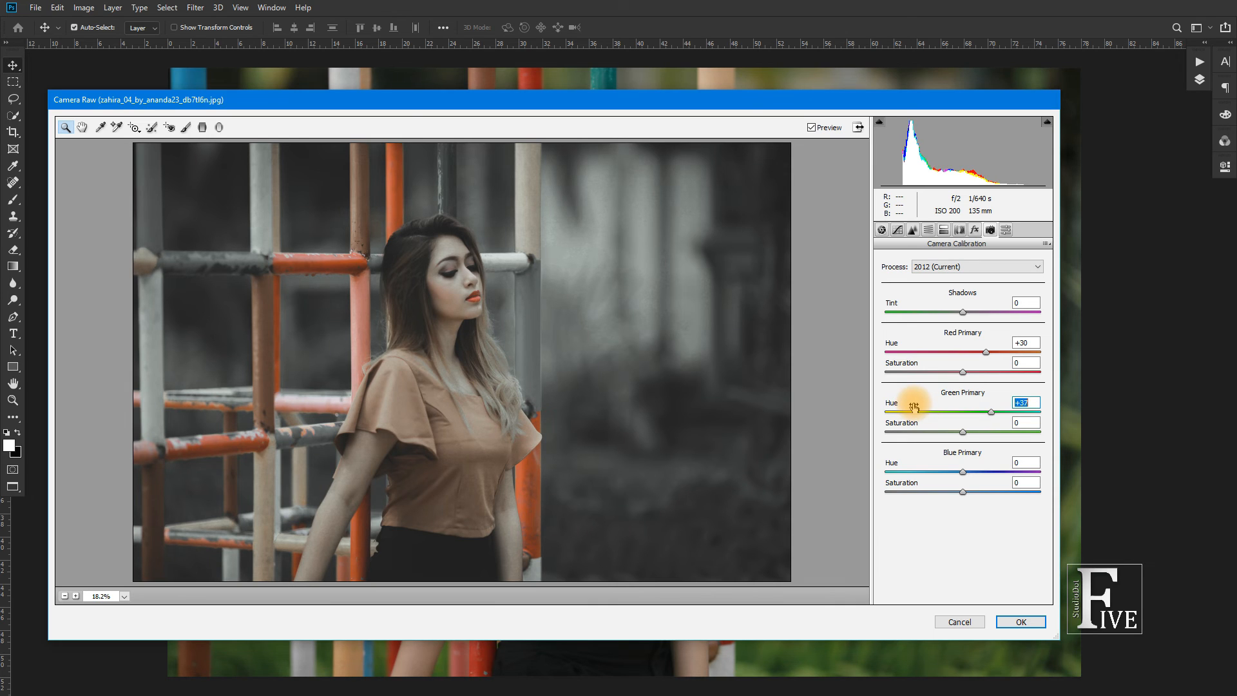
{"action": "left_click_drag", "start_coordinate": [1024, 400], "coordinate": [1033, 403]}
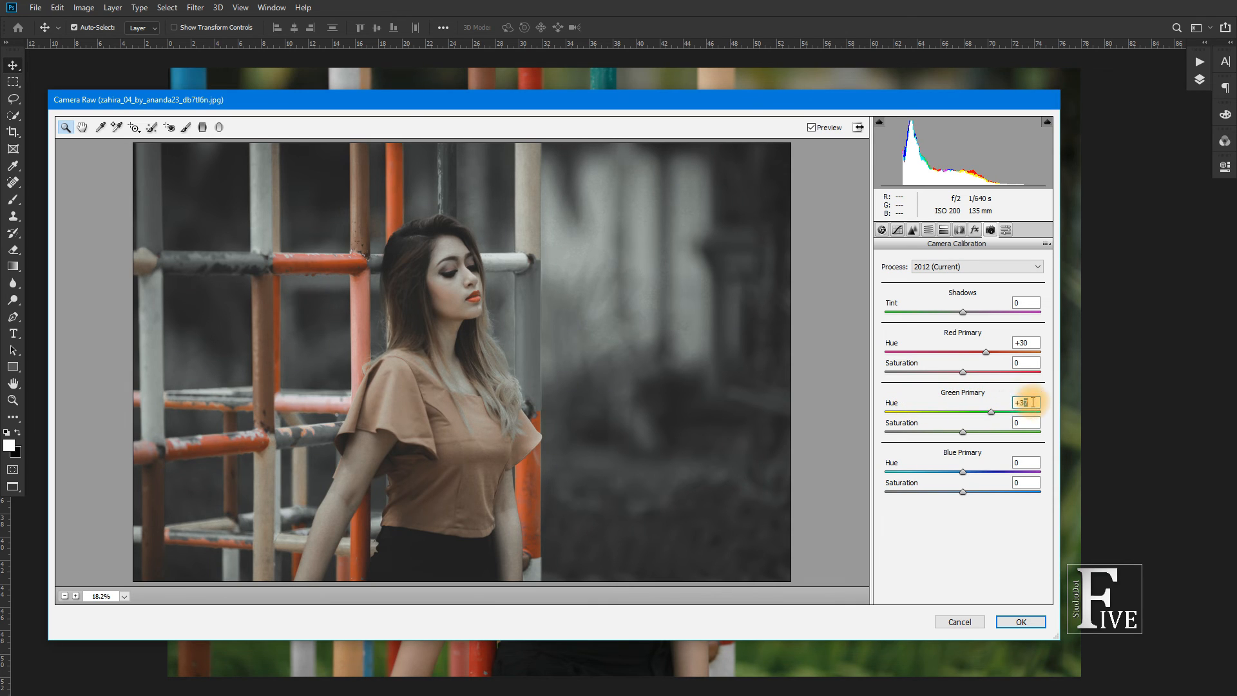
{"action": "type", "text": "6"}
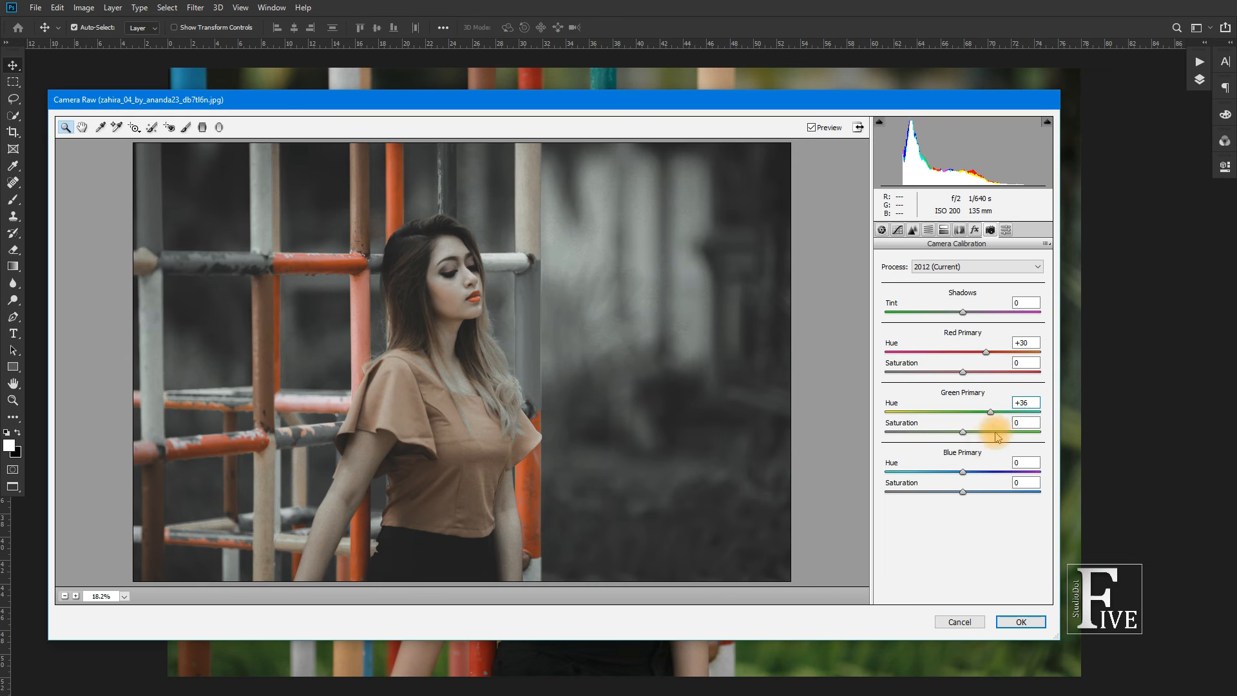
- Set the Green Primary Saturation to +53 and the Blue Primary Hue to -23 in the camera calibration
{"action": "left_click_drag", "start_coordinate": [905, 424], "coordinate": [928, 429]}
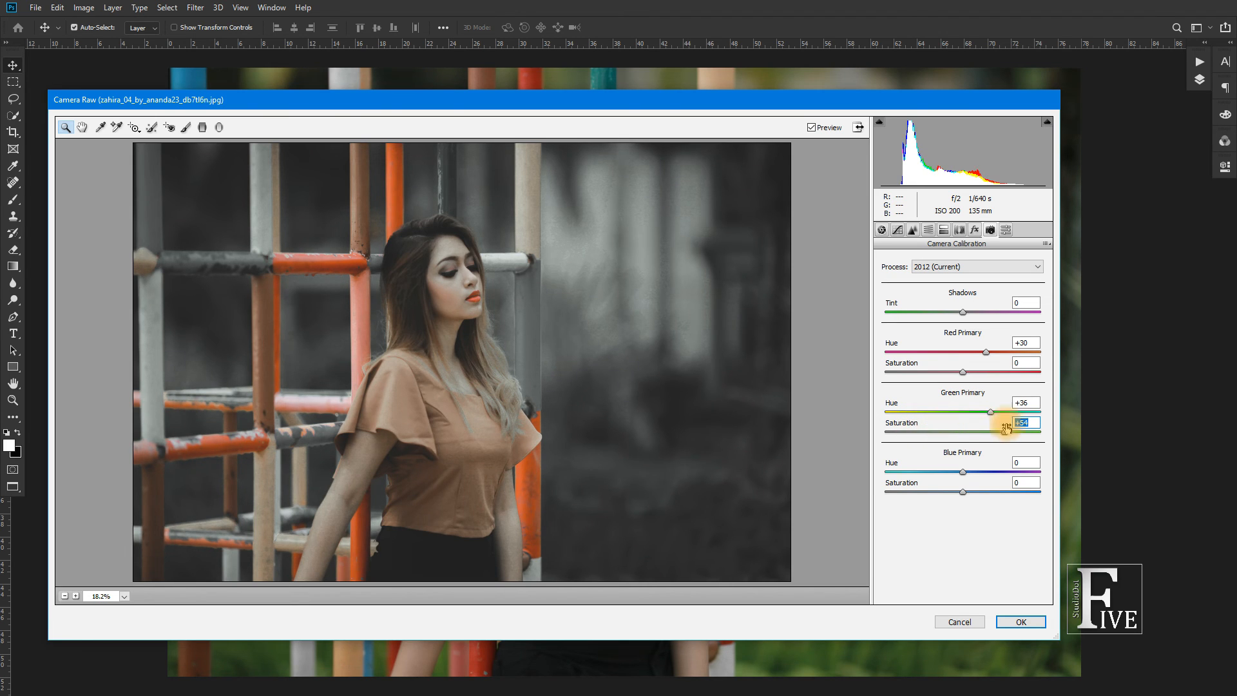
{"action": "left_click_drag", "start_coordinate": [1024, 423], "coordinate": [1034, 422]}
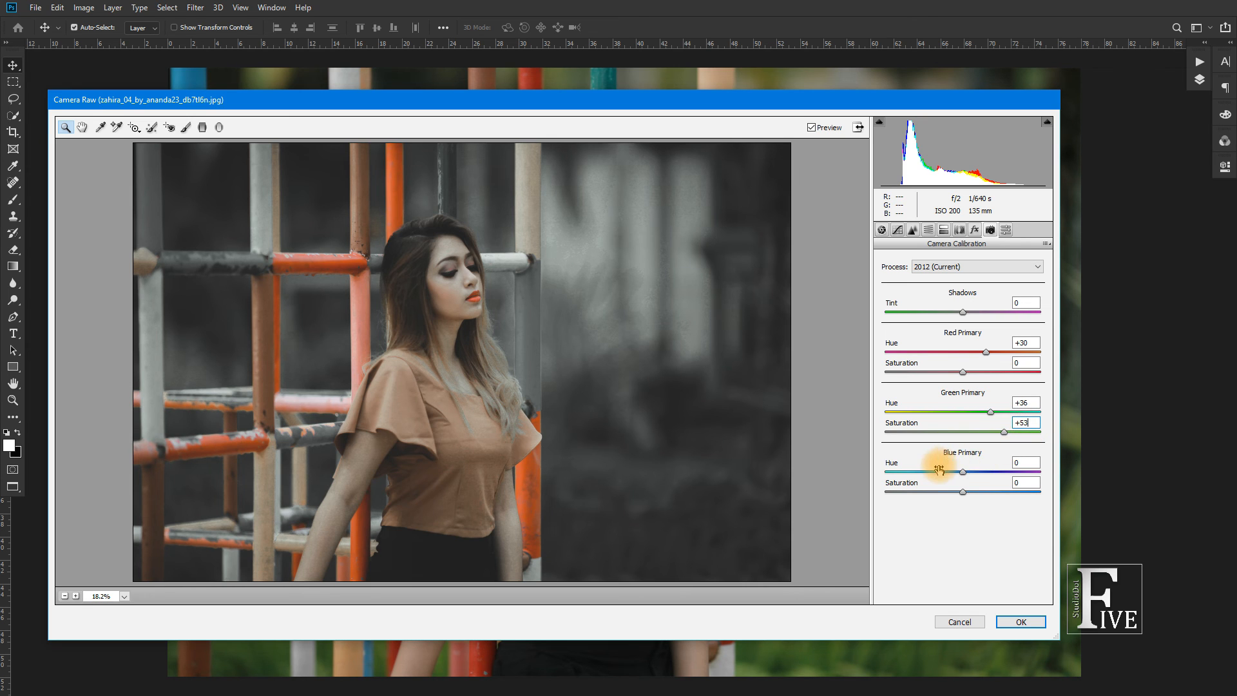
{"action": "left_click_drag", "start_coordinate": [925, 475], "coordinate": [920, 473]}
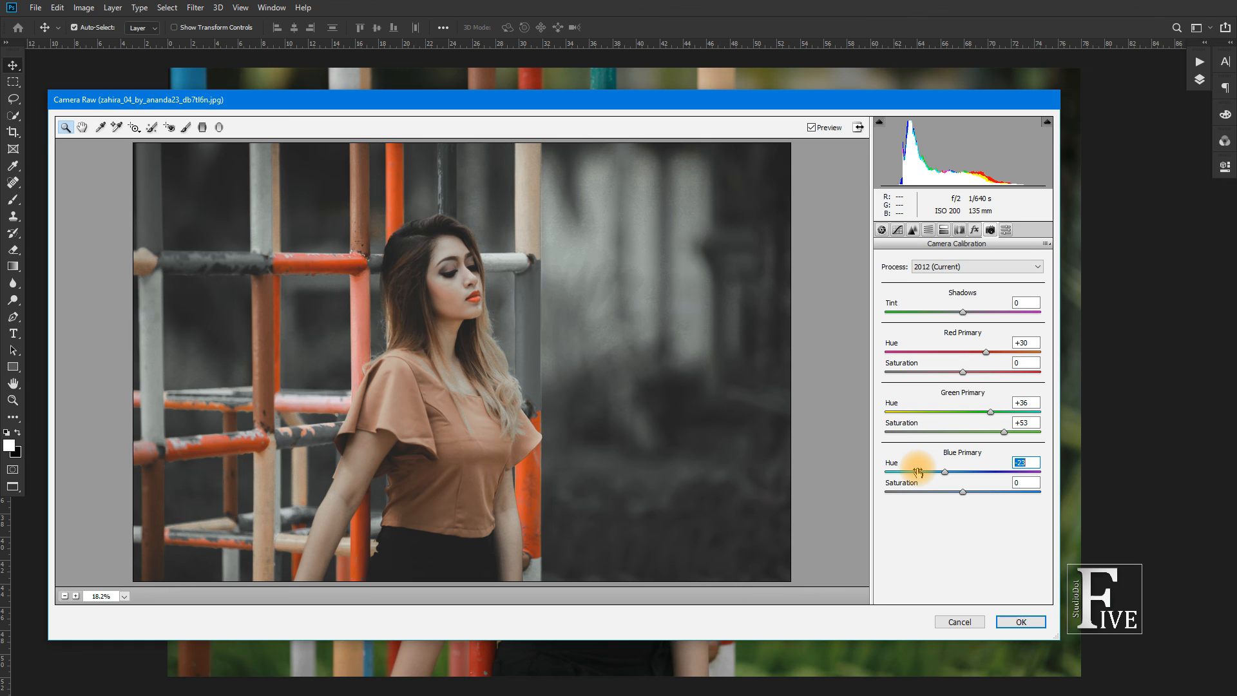
- Review the adjustment groups from the effects back to the basic tone settings and apply the Camera Raw grading to the layer
{"action": "left_click", "coordinate": [974, 230]}
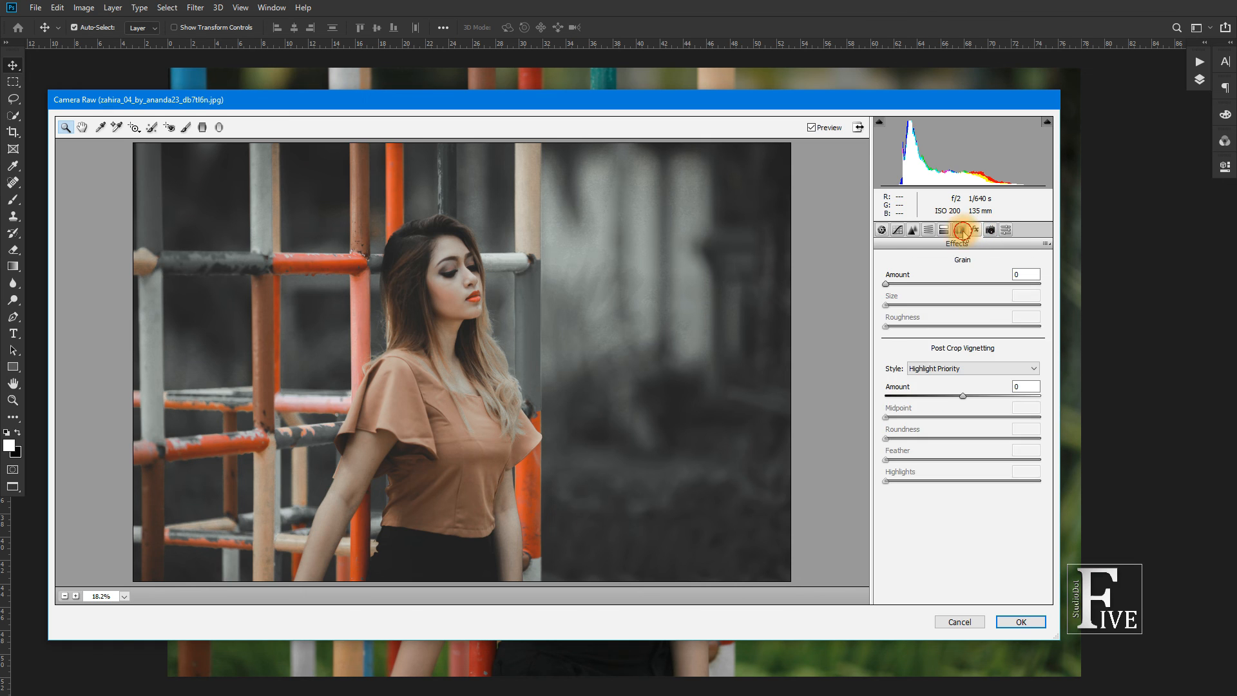
{"action": "left_click", "coordinate": [959, 230]}
{"action": "left_click", "coordinate": [940, 231]}
{"action": "left_click", "coordinate": [928, 231]}
{"action": "left_click", "coordinate": [913, 230]}
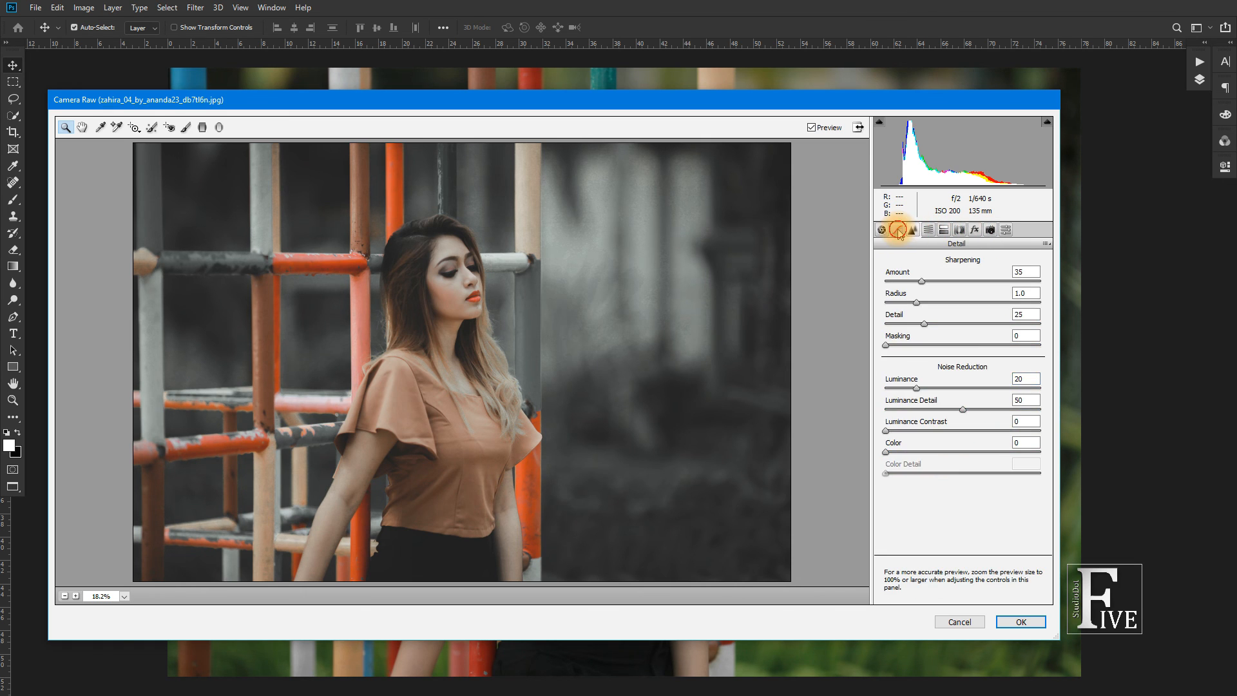
{"action": "left_click", "coordinate": [898, 230]}
{"action": "left_click", "coordinate": [928, 230]}
{"action": "left_click", "coordinate": [912, 230]}
{"action": "left_click", "coordinate": [897, 230]}
{"action": "left_click", "coordinate": [884, 231]}
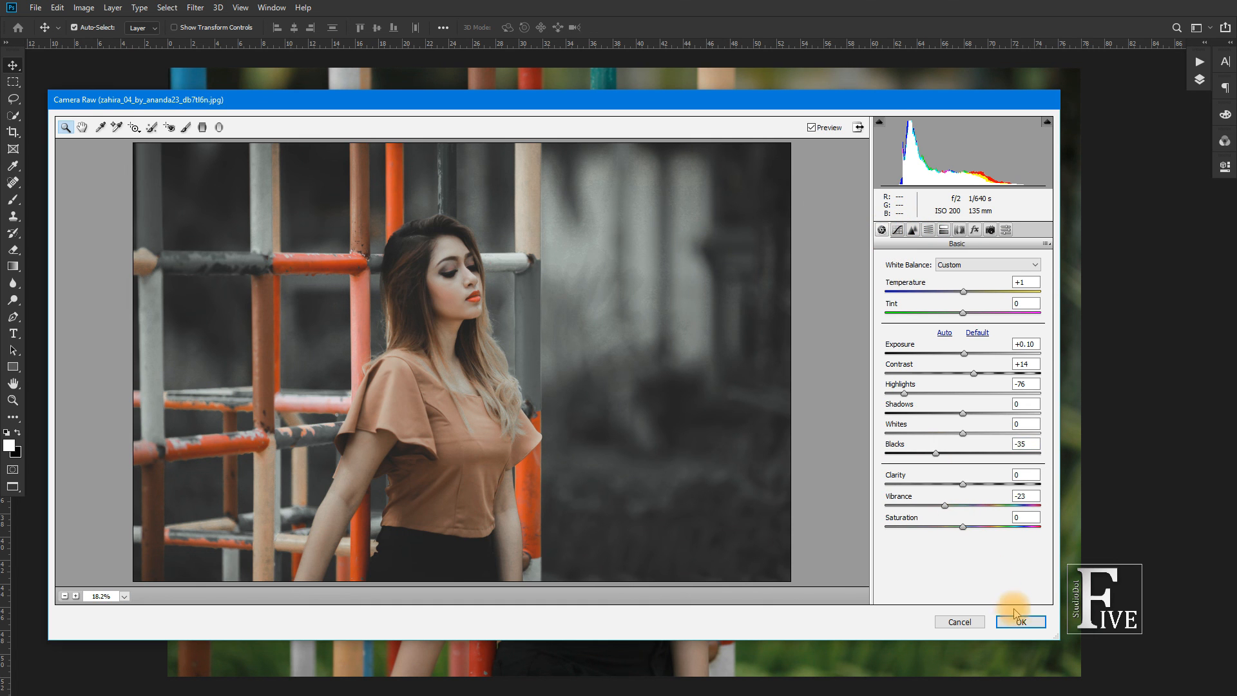
{"action": "left_click", "coordinate": [1033, 624]}
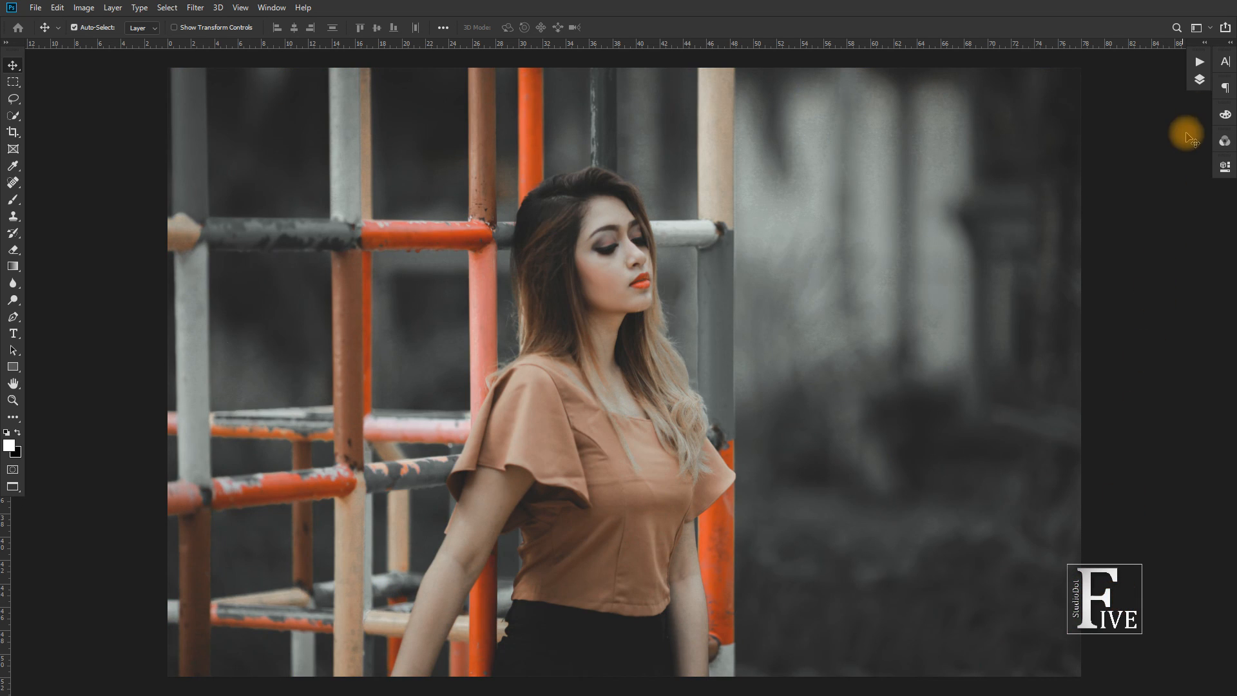
- Compare the graded portrait with the original by repeatedly hiding and showing the Open Camera Raw layer
{"action": "left_click", "coordinate": [1200, 79]}
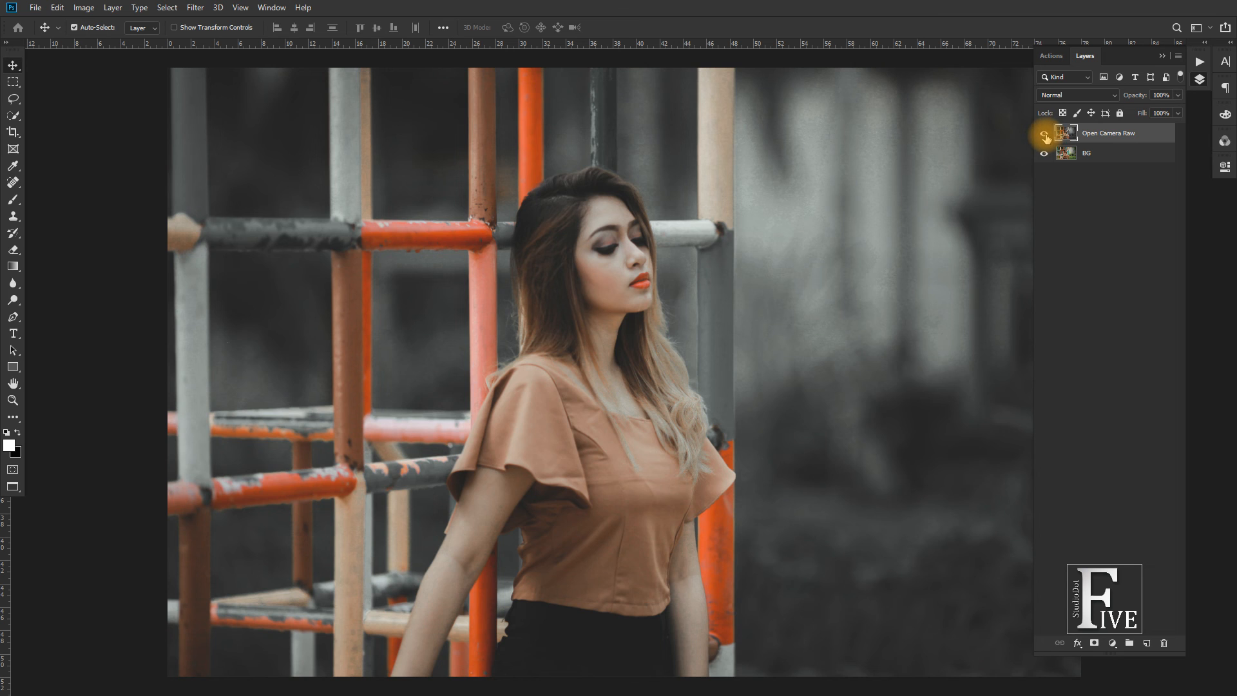
{"action": "left_click", "coordinate": [1044, 135]}
{"action": "left_click", "coordinate": [1044, 135]}
{"action": "left_click", "coordinate": [1045, 135]}
{"action": "left_click", "coordinate": [1045, 135]}
{"action": "left_click", "coordinate": [1045, 136]}
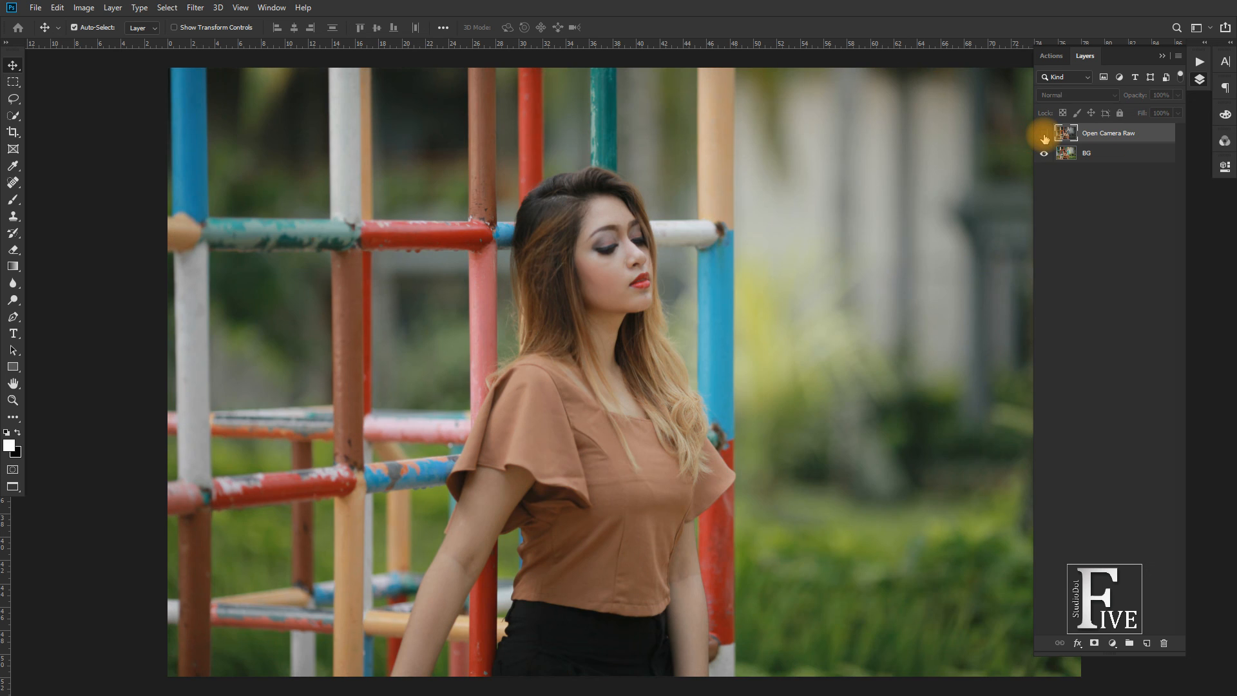
{"action": "left_click", "coordinate": [1045, 136]}
{"action": "left_click", "coordinate": [1200, 79]}
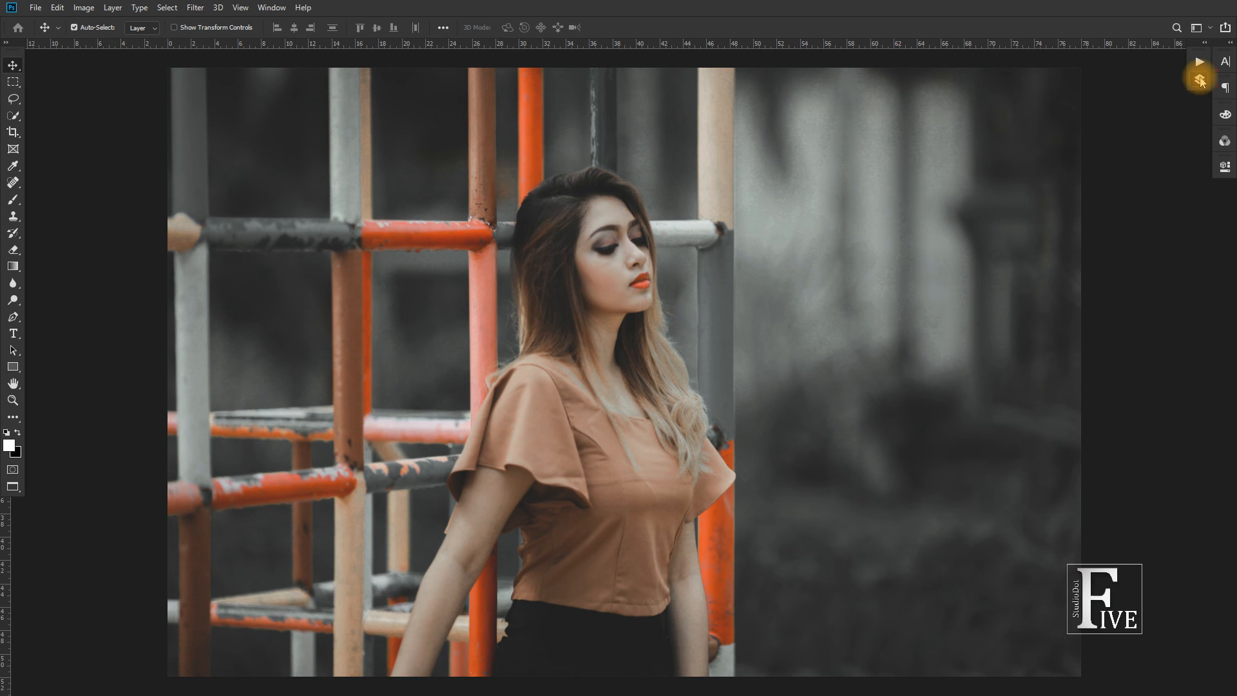